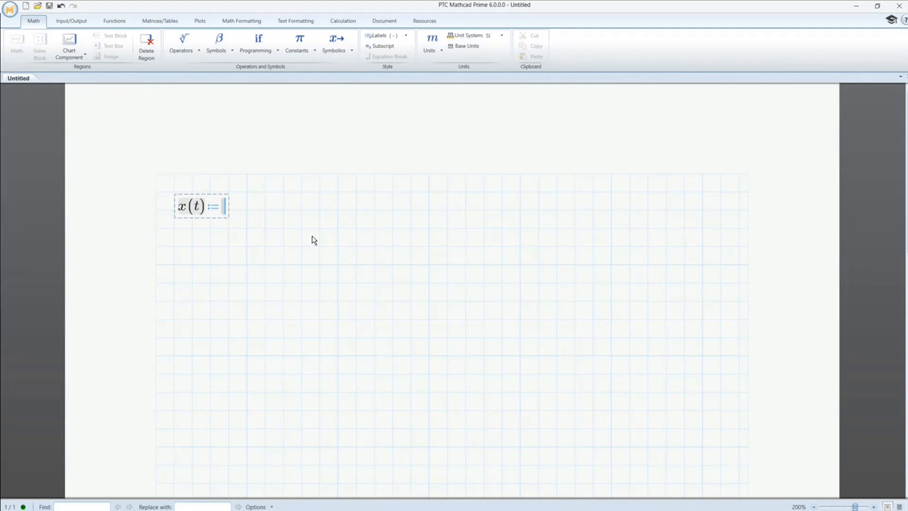
- Complete the definition of x(t) as sin(t) and move to a blank spot below it
{"action": "type", "text": "sin(t"}
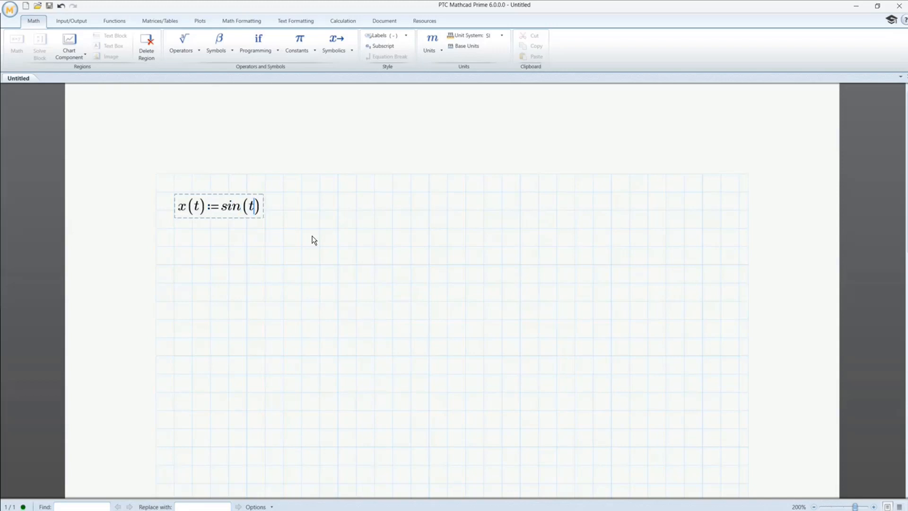
{"action": "key", "text": "Return"}
{"action": "key", "text": "Return"}
{"action": "key", "text": "Return"}
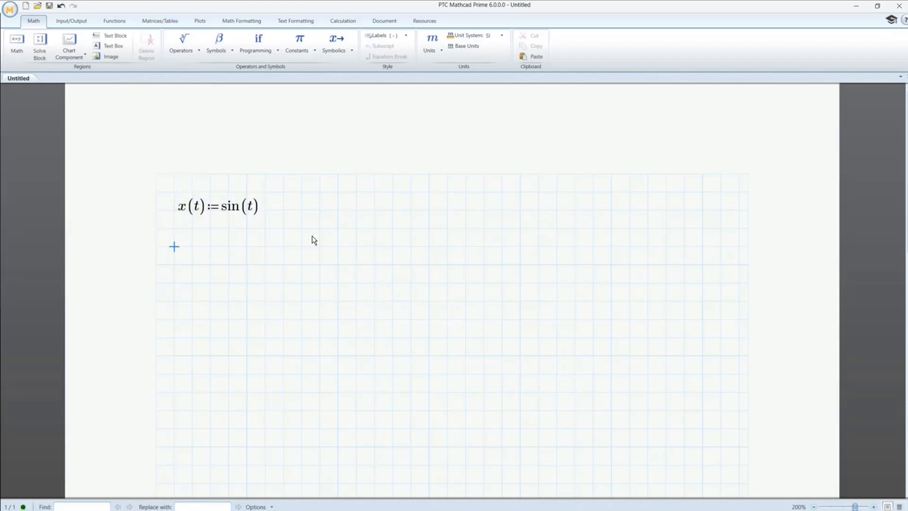
- Define y(t) as (x(t))^3 below x(t) and evaluate it symbolically
{"action": "type", "text": "y(t)"}
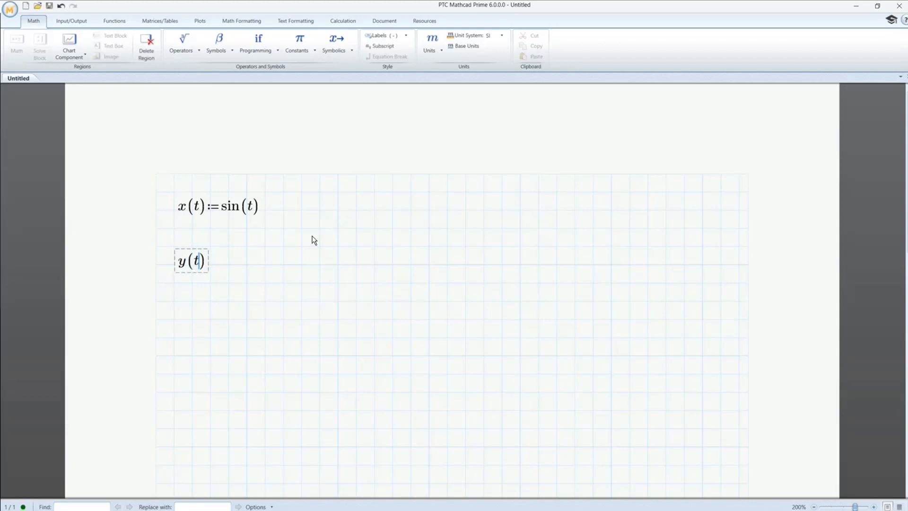
{"action": "type", "text": ":="}
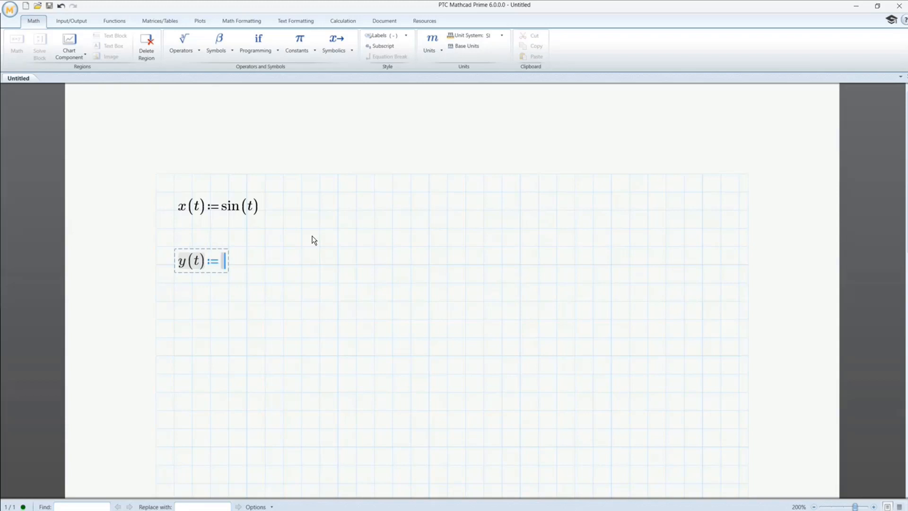
{"action": "type", "text": "x(t"}
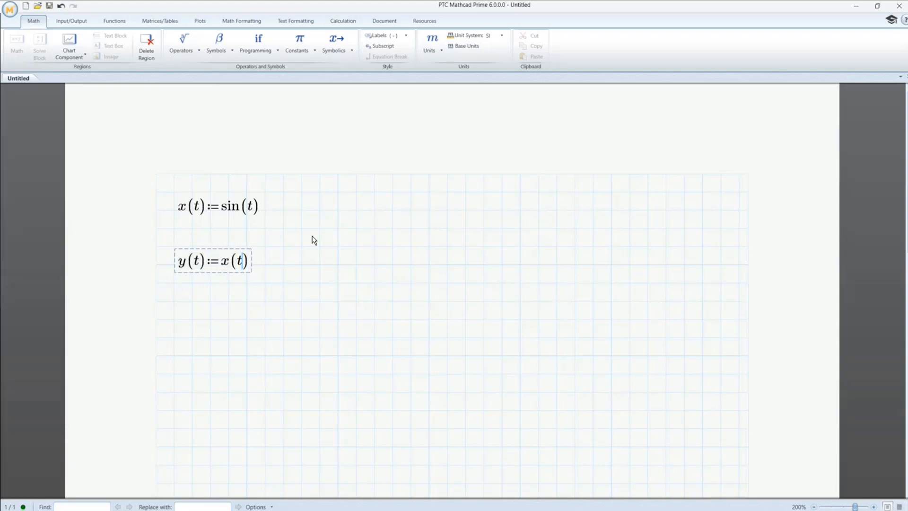
{"action": "key", "text": "space"}
{"action": "key", "text": "space"}
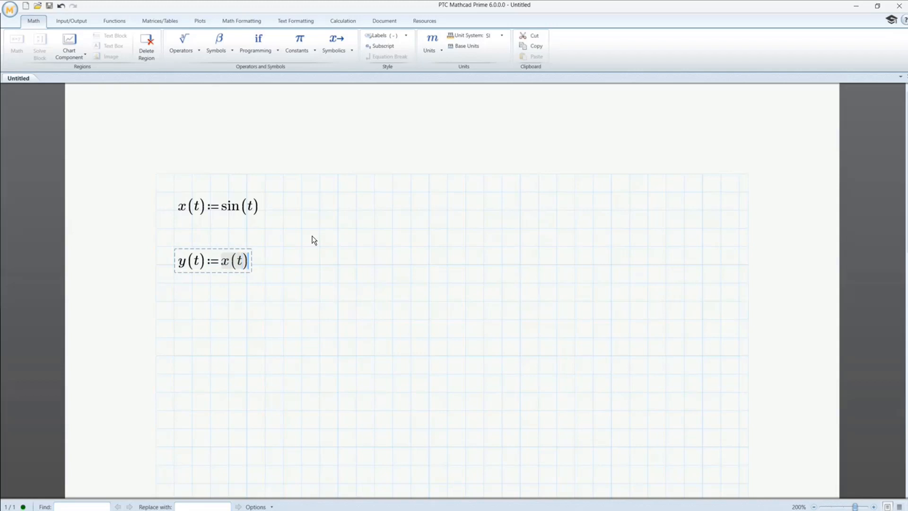
{"action": "type", "text": "(t))^3"}
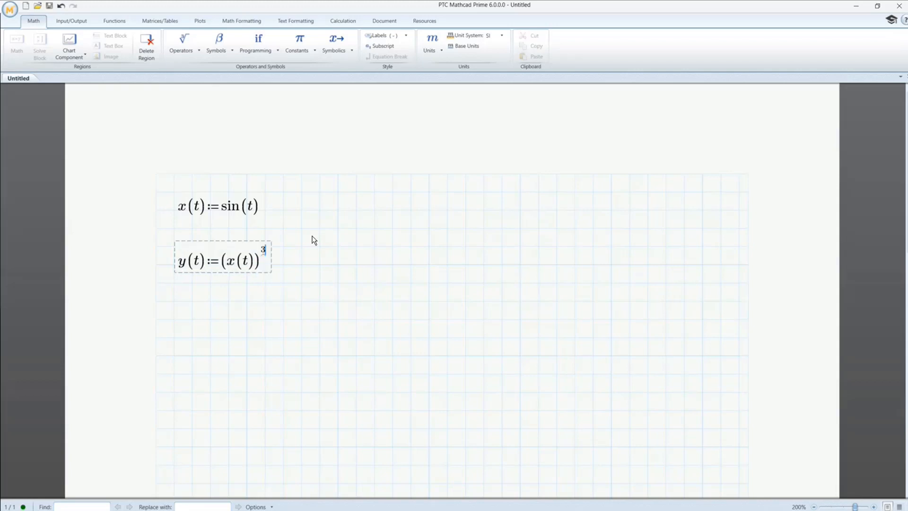
{"action": "key", "text": "ctrl+period"}
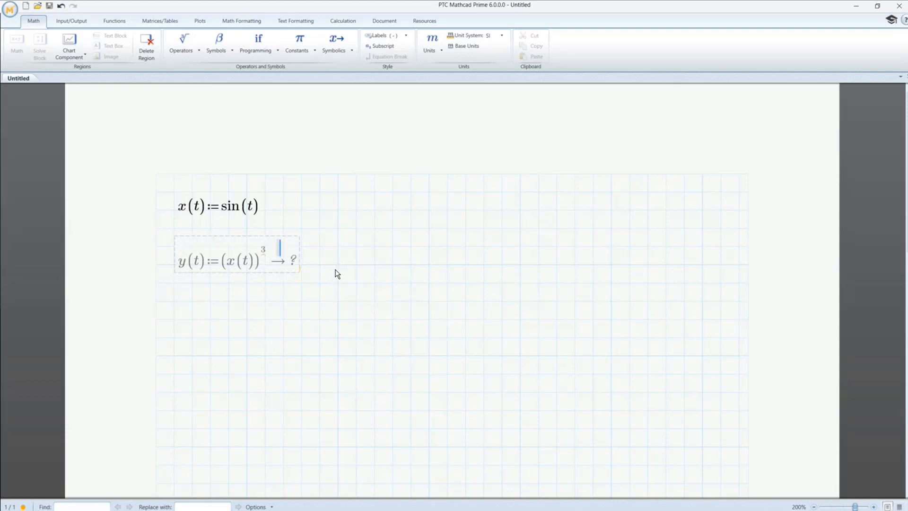
{"action": "left_click", "coordinate": [301, 320]}
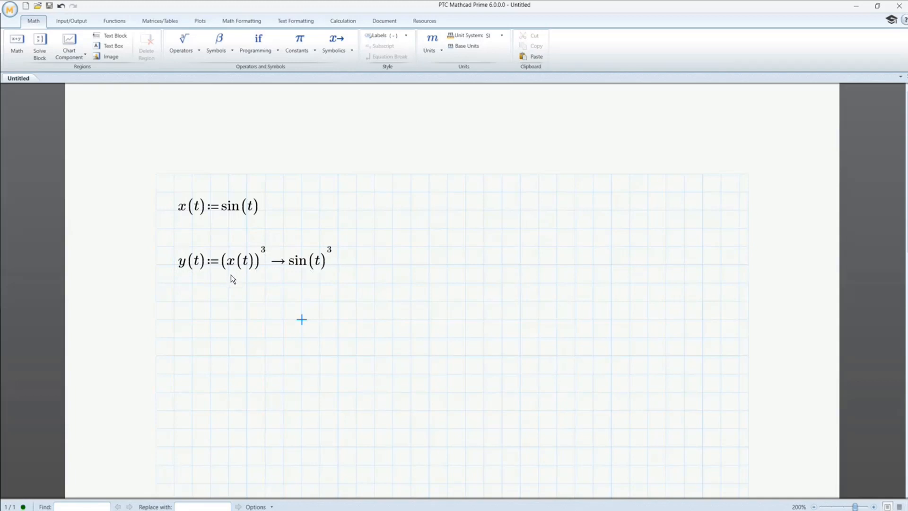
- Insert an empty XY plot below the y(t) definition
{"action": "scroll", "coordinate": [231, 274], "scroll_direction": "down", "scroll_amount": 1}
{"action": "left_click", "coordinate": [229, 290]}
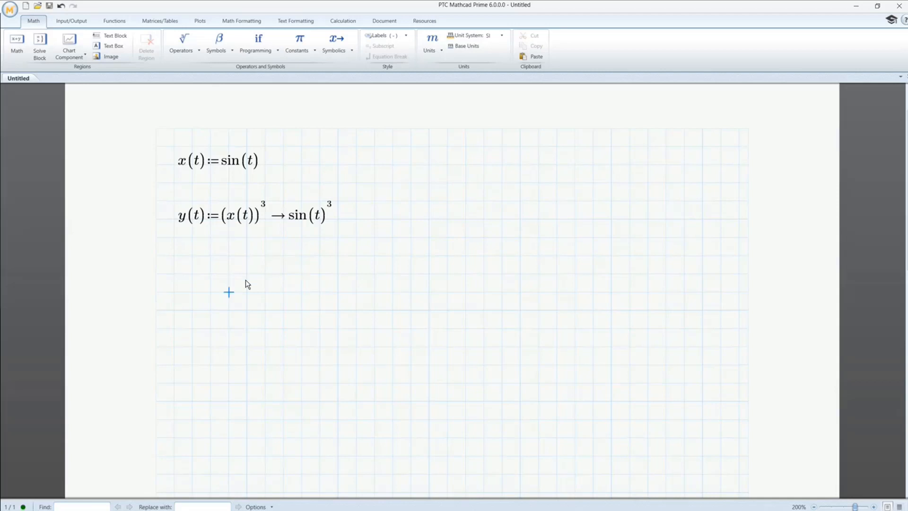
{"action": "left_click", "coordinate": [191, 257]}
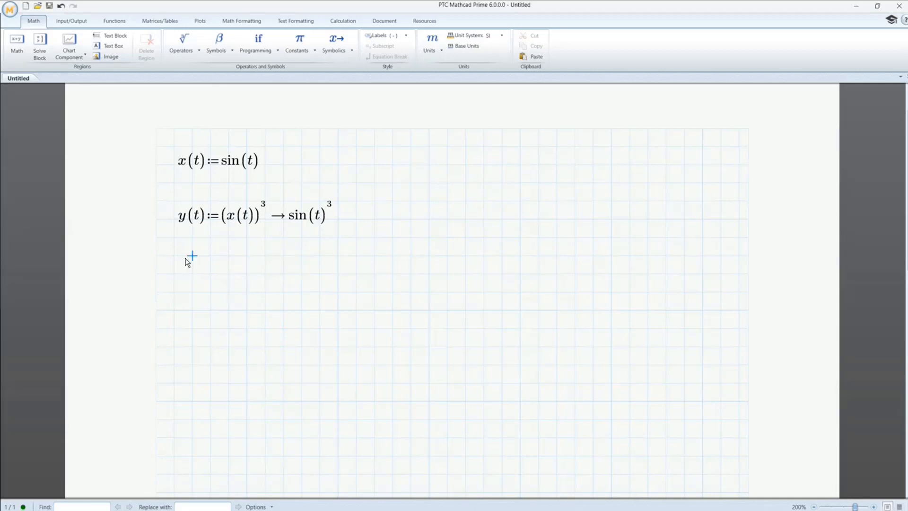
{"action": "left_click", "coordinate": [176, 290]}
{"action": "key", "text": "ctrl+2"}
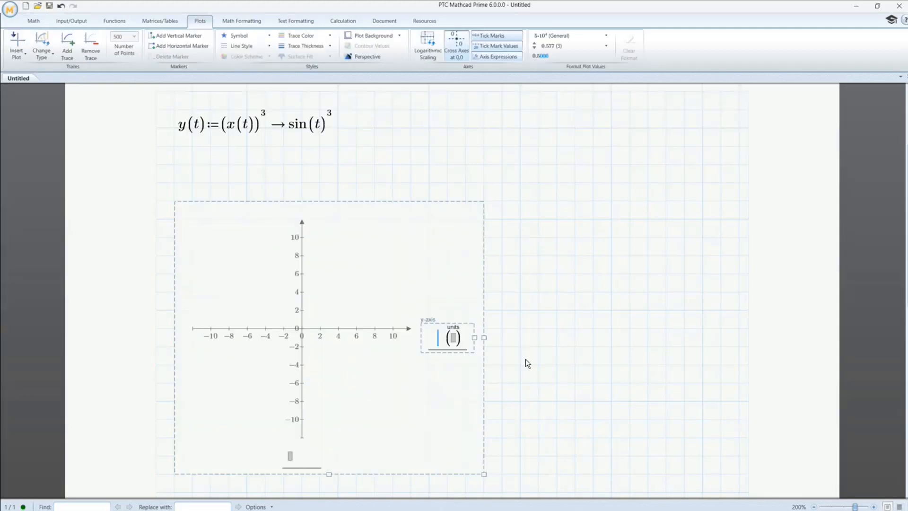
{"action": "type", "text": "sint"}
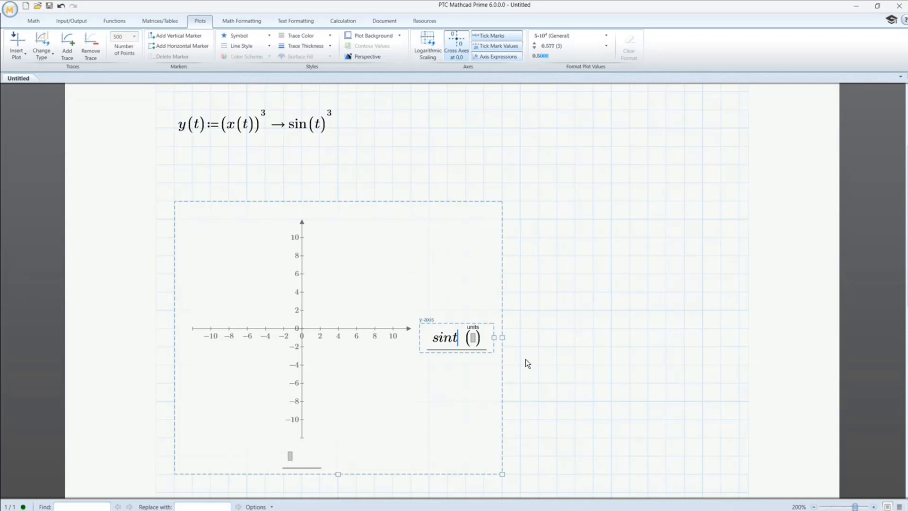
{"action": "key", "text": "BackSpace"}
{"action": "key", "text": "BackSpace"}
{"action": "key", "text": "BackSpace"}
{"action": "key", "text": "BackSpace"}
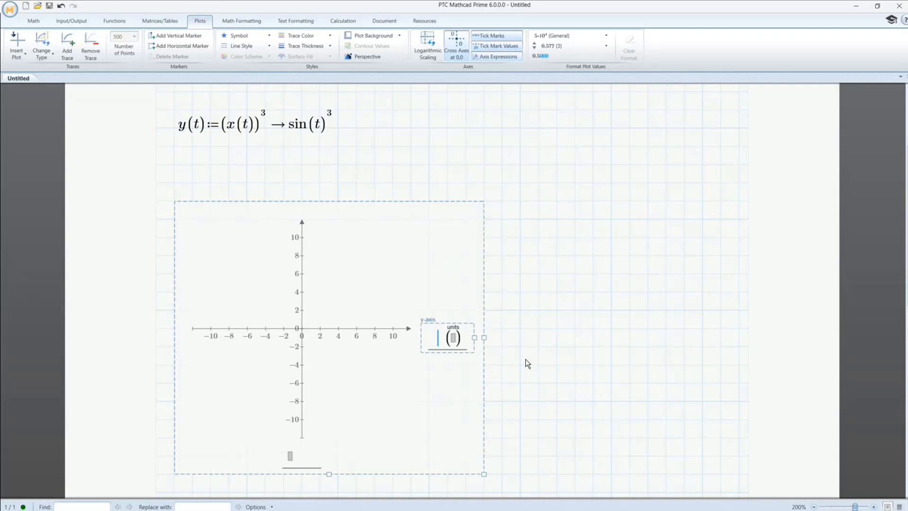
- Plot x(t) on the y-axis against t on the x-axis and widen the plot region across the page
{"action": "type", "text": "x(t)"}
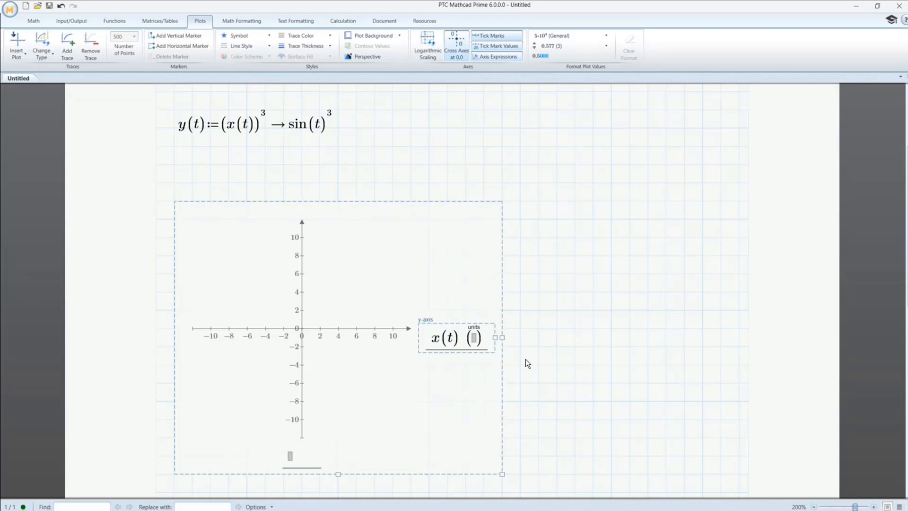
{"action": "left_click", "coordinate": [291, 456]}
{"action": "type", "text": "t"}
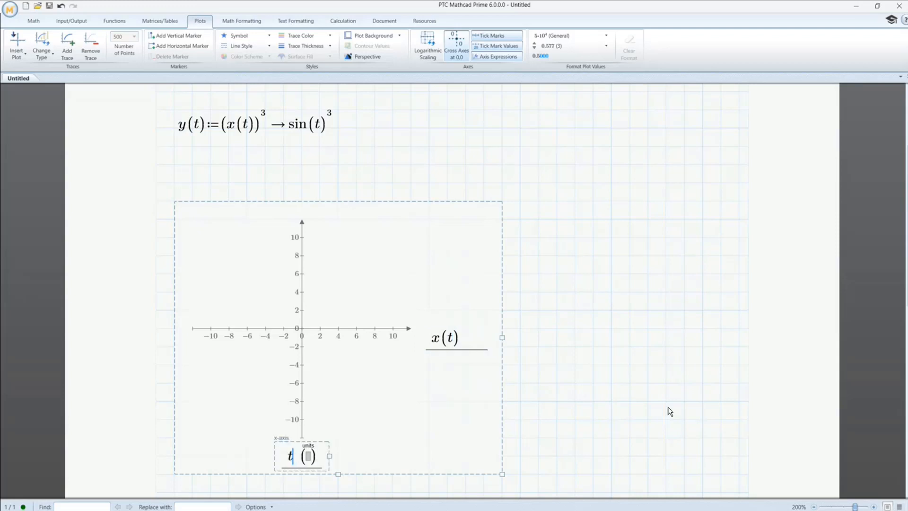
{"action": "left_click", "coordinate": [668, 407]}
{"action": "left_click", "coordinate": [414, 281]}
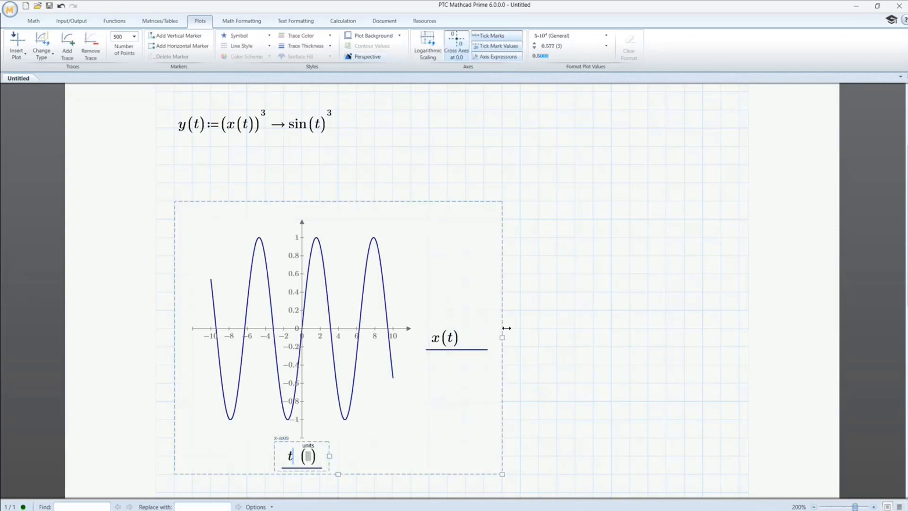
{"action": "left_click_drag", "start_coordinate": [507, 329], "coordinate": [691, 317]}
{"action": "left_click", "coordinate": [575, 146]}
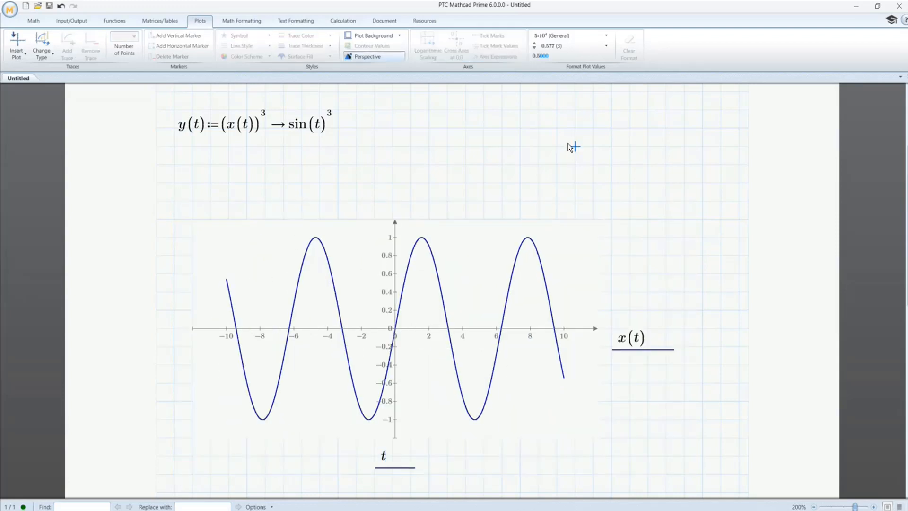
- Add y(t) as a second trace on the plot's y-axis
{"action": "left_click", "coordinate": [633, 344]}
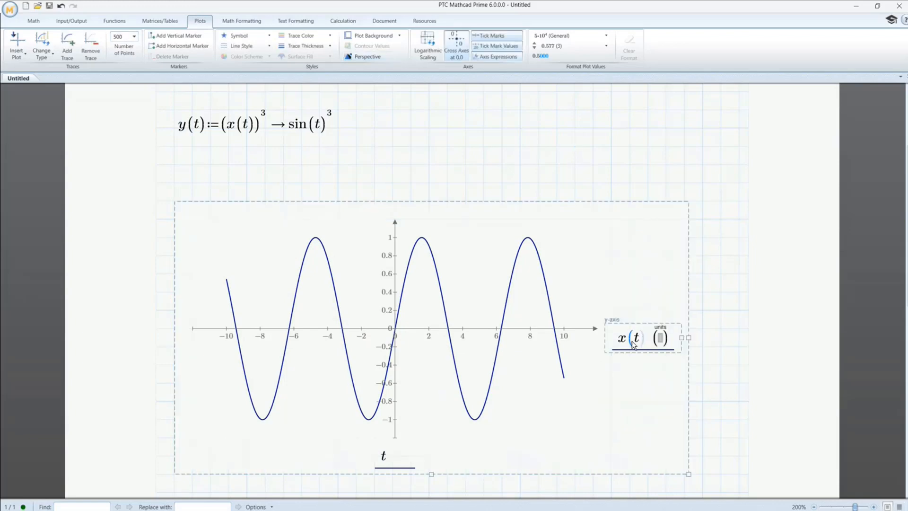
{"action": "key", "text": "comma"}
{"action": "type", "text": "y(t)"}
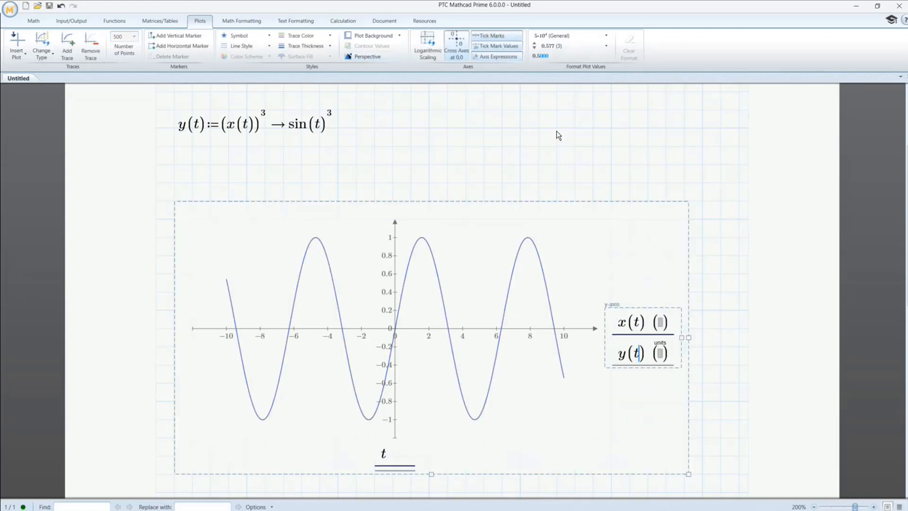
{"action": "left_click", "coordinate": [557, 128]}
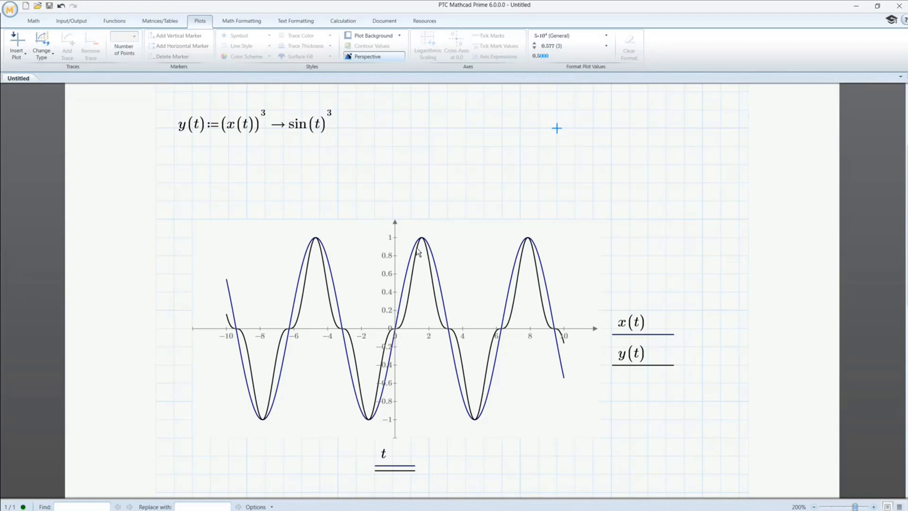
- Move the plot up to sit directly beneath the y(t) definition
{"action": "left_click", "coordinate": [405, 226]}
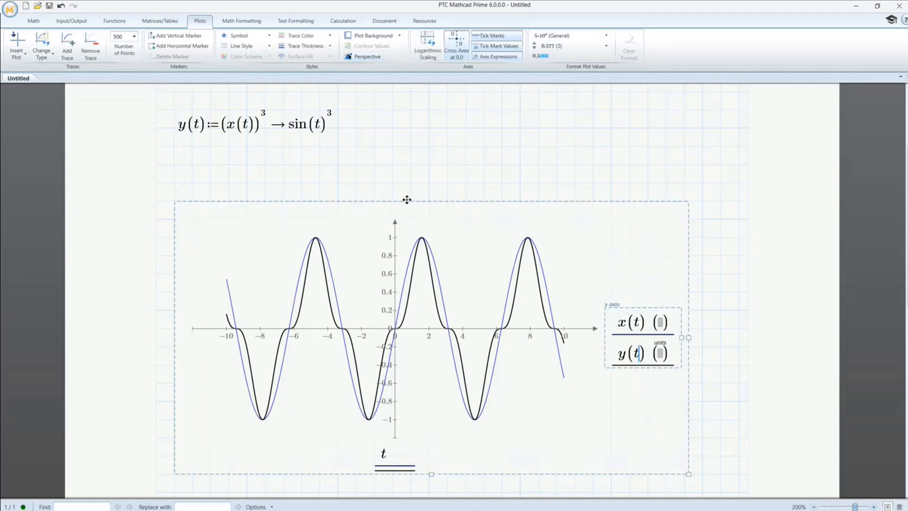
{"action": "left_click_drag", "start_coordinate": [406, 197], "coordinate": [393, 150]}
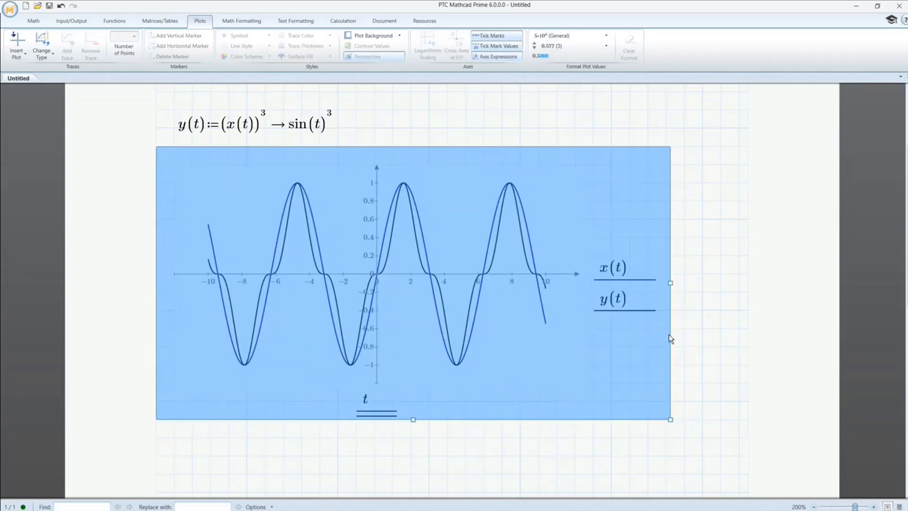
{"action": "left_click", "coordinate": [698, 338]}
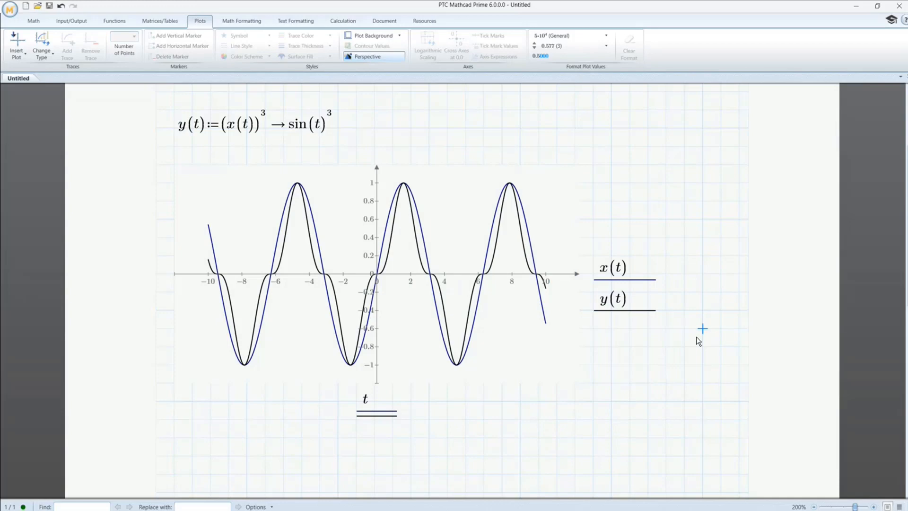
- Add another y(t) as the third expression on the plot's y-axis
{"action": "left_click", "coordinate": [627, 303]}
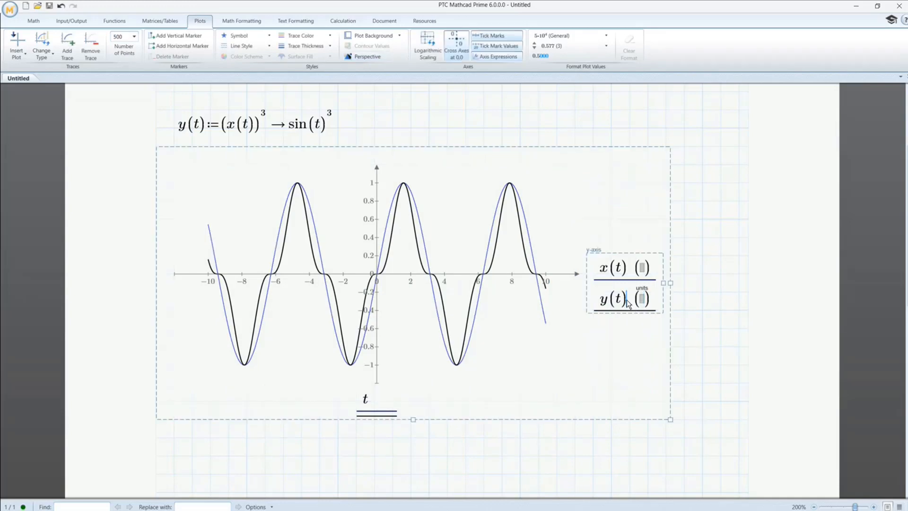
{"action": "key", "text": "Escape"}
{"action": "left_click", "coordinate": [627, 303]}
{"action": "left_click", "coordinate": [627, 303], "text": "ctrl"}
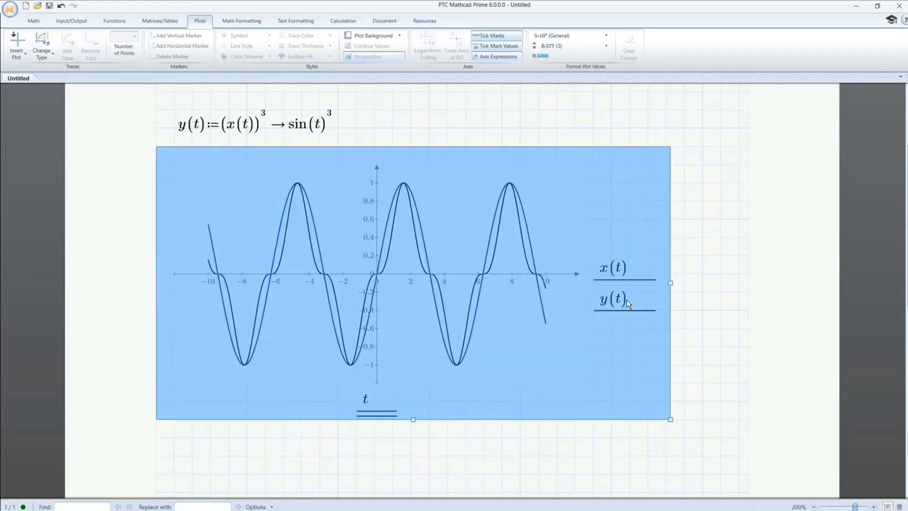
{"action": "left_click", "coordinate": [626, 299]}
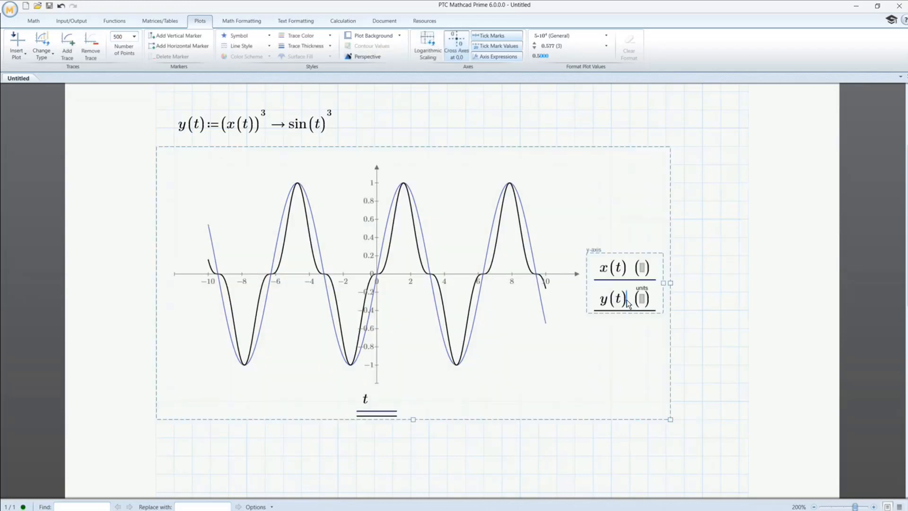
{"action": "key", "text": "comma"}
{"action": "type", "text": "y"}
{"action": "type", "text": "(t"}
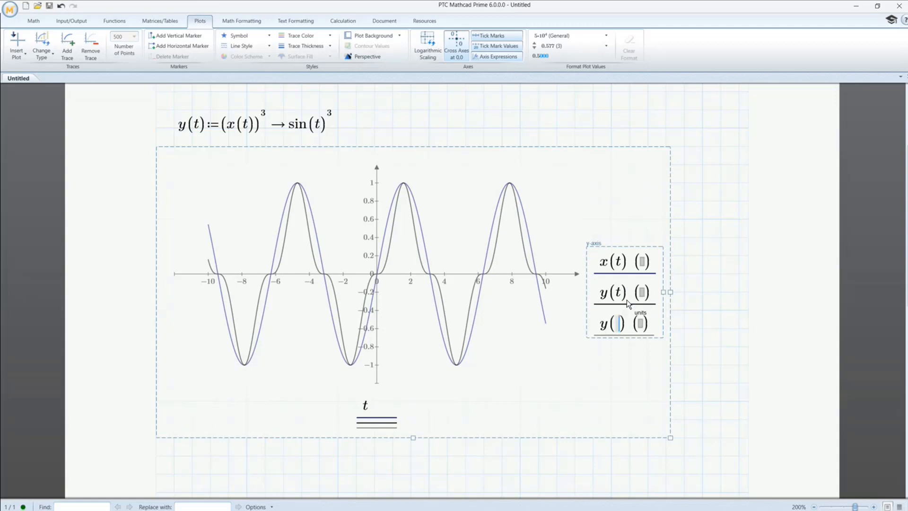
- Add t and x(t) as the second and third x-axis expressions so the third trace plots y(t) against x(t)
{"action": "left_click", "coordinate": [372, 417]}
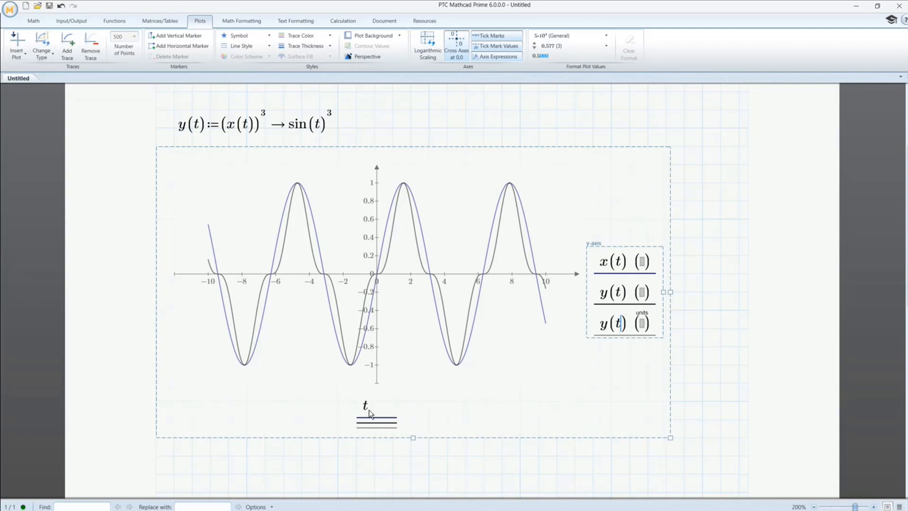
{"action": "key", "text": "comma"}
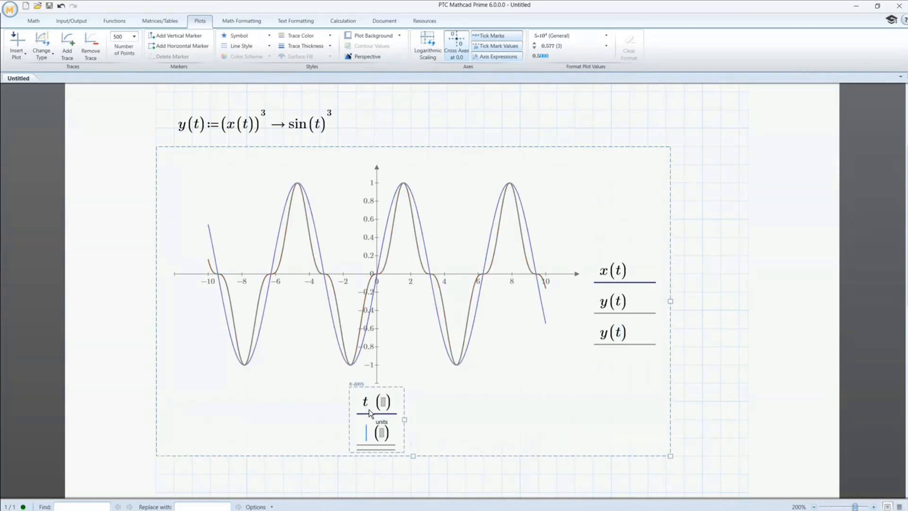
{"action": "type", "text": "t"}
{"action": "key", "text": "comma"}
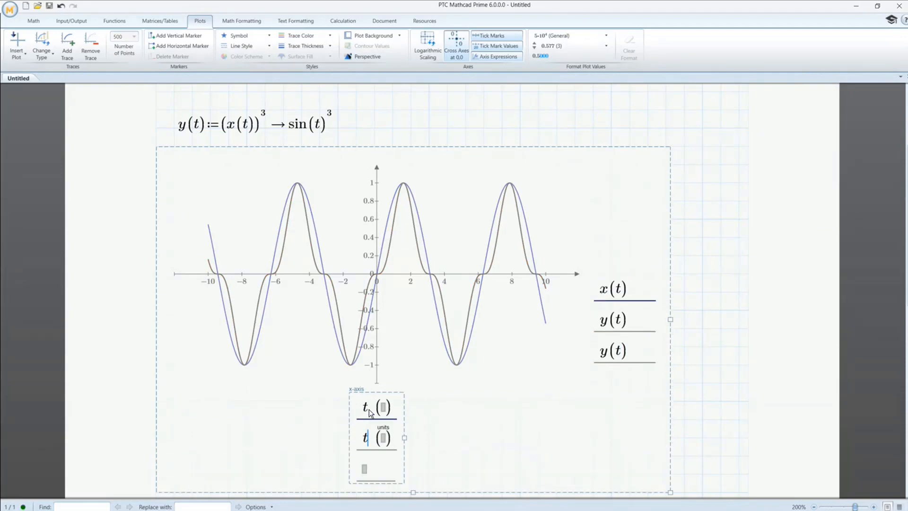
{"action": "type", "text": "x(t"}
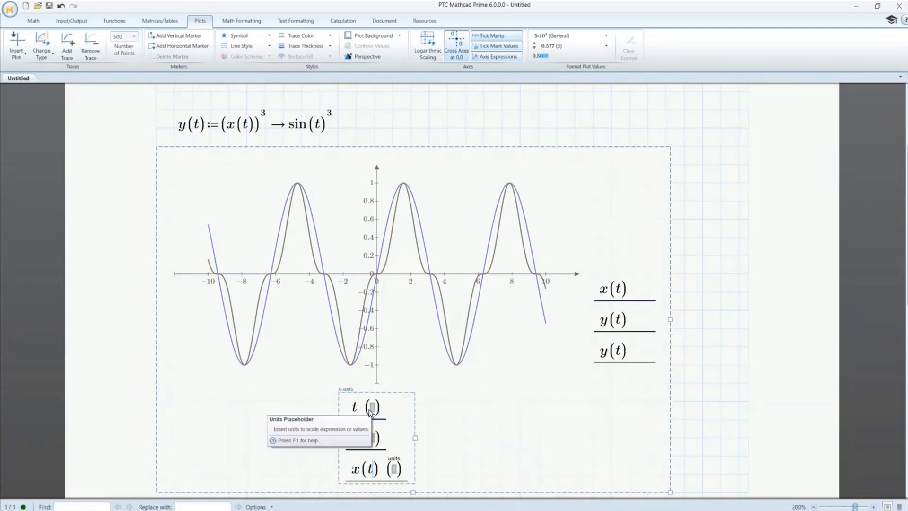
{"action": "left_click", "coordinate": [703, 273]}
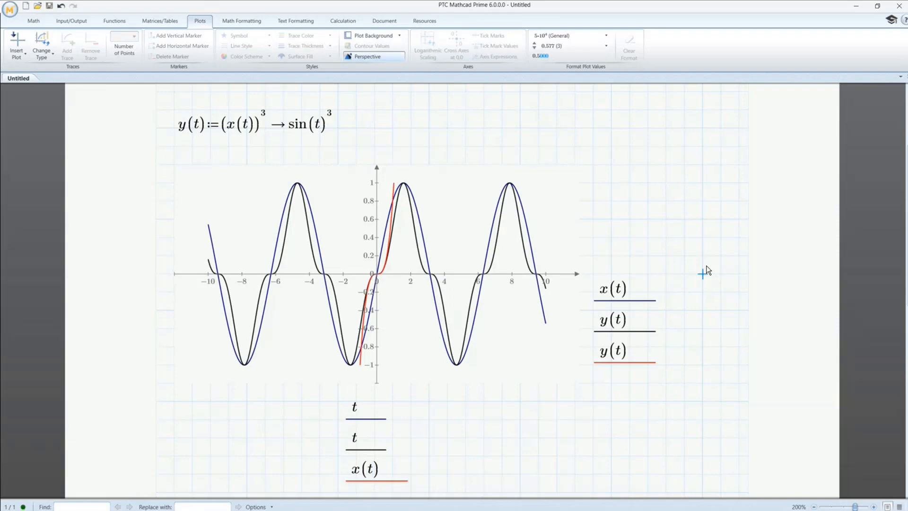
- Set the plot's x-axis limits to -6 and 6
{"action": "left_click", "coordinate": [520, 208]}
{"action": "left_click", "coordinate": [617, 355]}
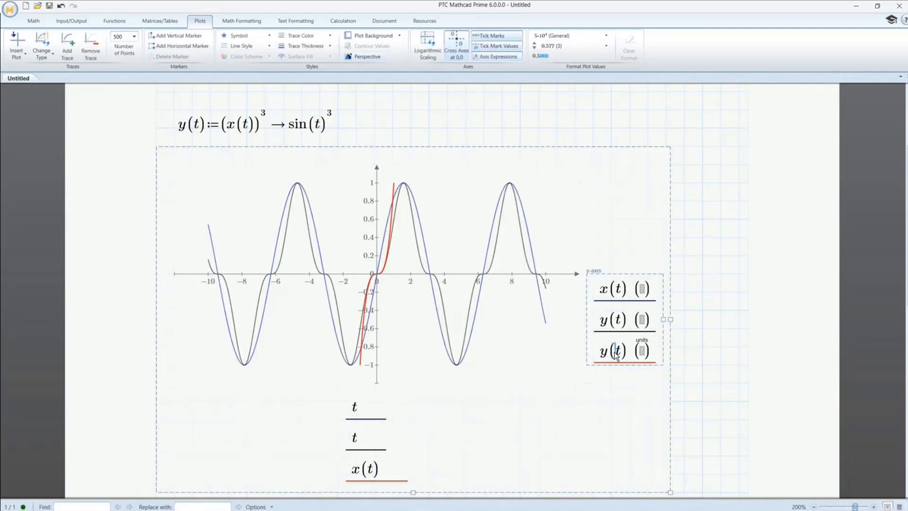
{"action": "left_click", "coordinate": [216, 289]}
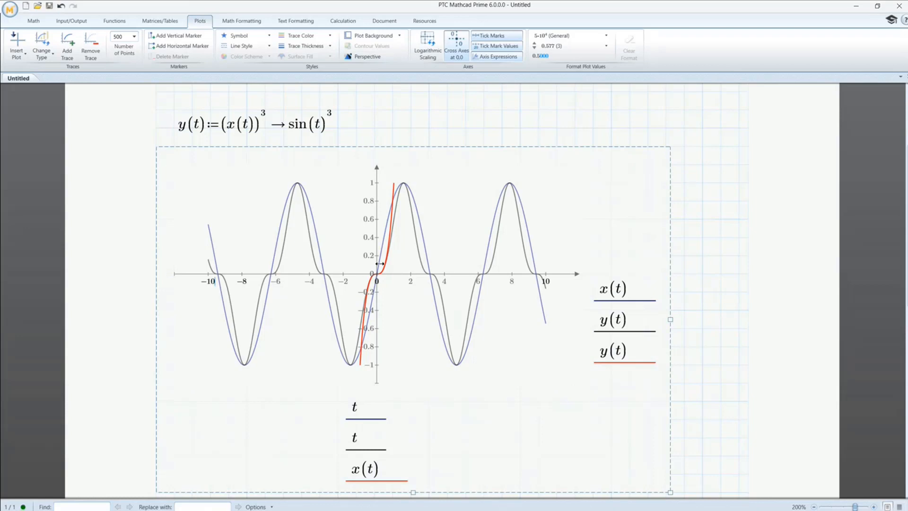
{"action": "key", "text": "BackSpace"}
{"action": "key", "text": "BackSpace"}
{"action": "type", "text": "6"}
{"action": "left_click", "coordinate": [548, 284]}
{"action": "key", "text": "BackSpace"}
{"action": "key", "text": "BackSpace"}
{"action": "type", "text": "6"}
{"action": "key", "text": "Return"}
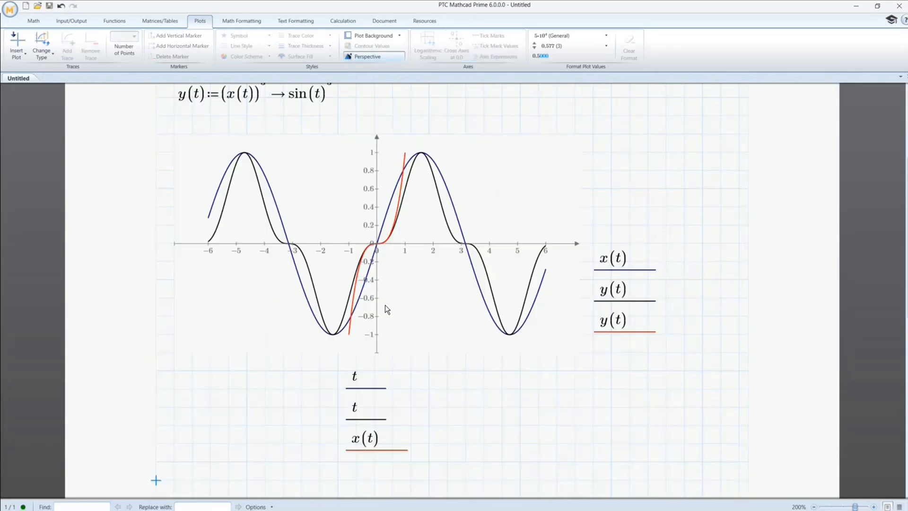
- Set the trace thickness of the red y(t) against x(t) curve to the second-thickest line
{"action": "left_click", "coordinate": [618, 324]}
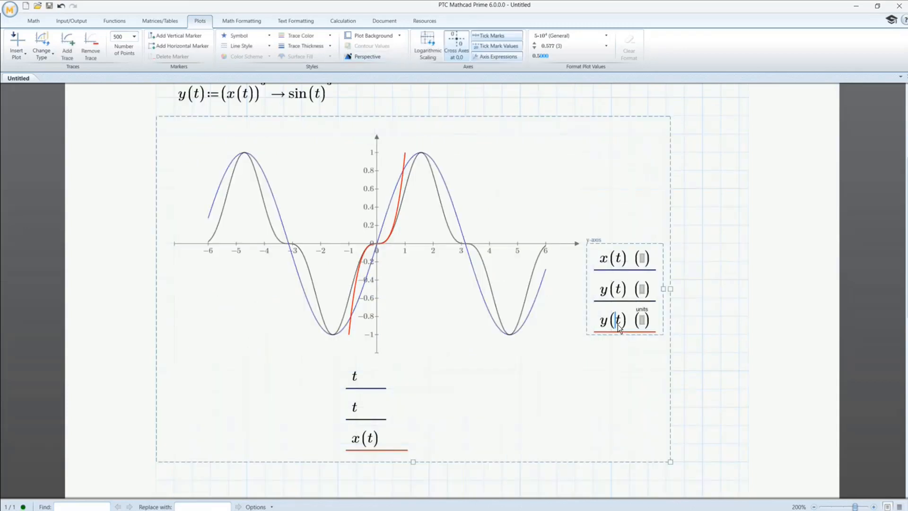
{"action": "left_click", "coordinate": [312, 37]}
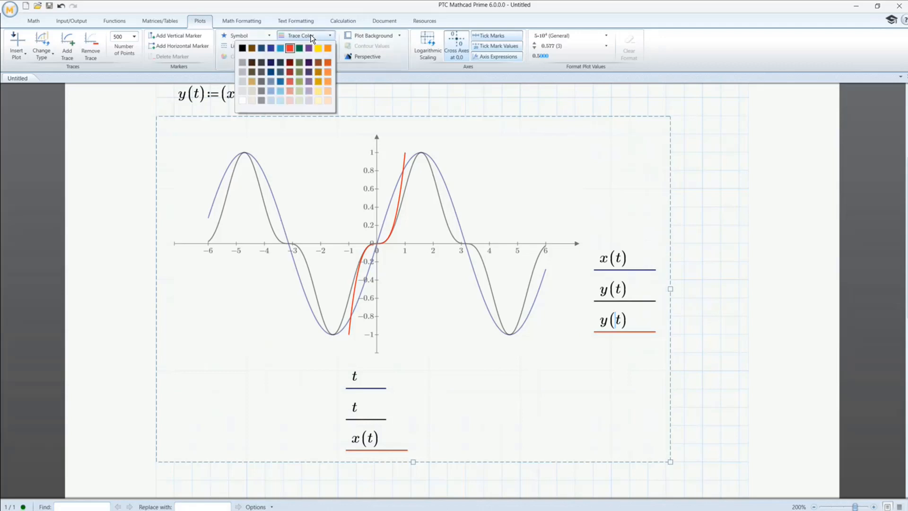
{"action": "left_click", "coordinate": [313, 38]}
{"action": "left_click", "coordinate": [312, 47]}
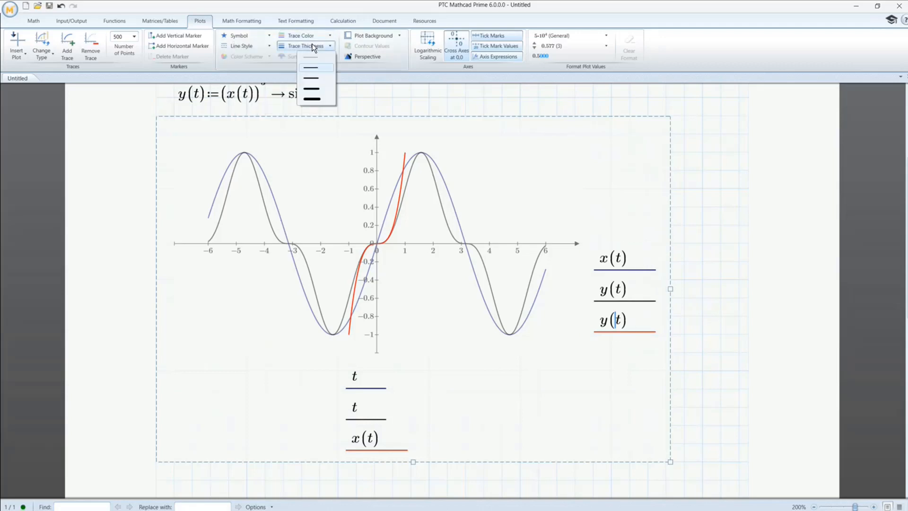
{"action": "left_click", "coordinate": [313, 89]}
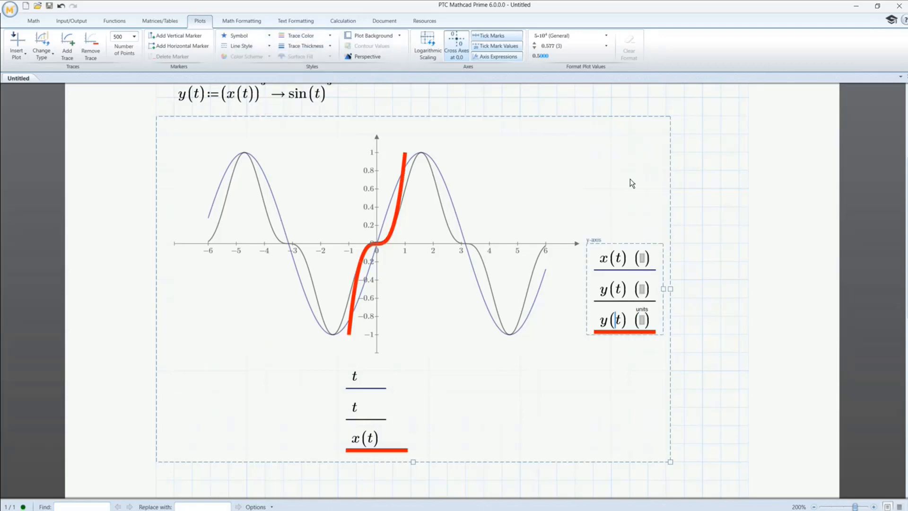
{"action": "left_click", "coordinate": [719, 207]}
{"action": "scroll", "coordinate": [707, 232], "scroll_direction": "up", "scroll_amount": 4}
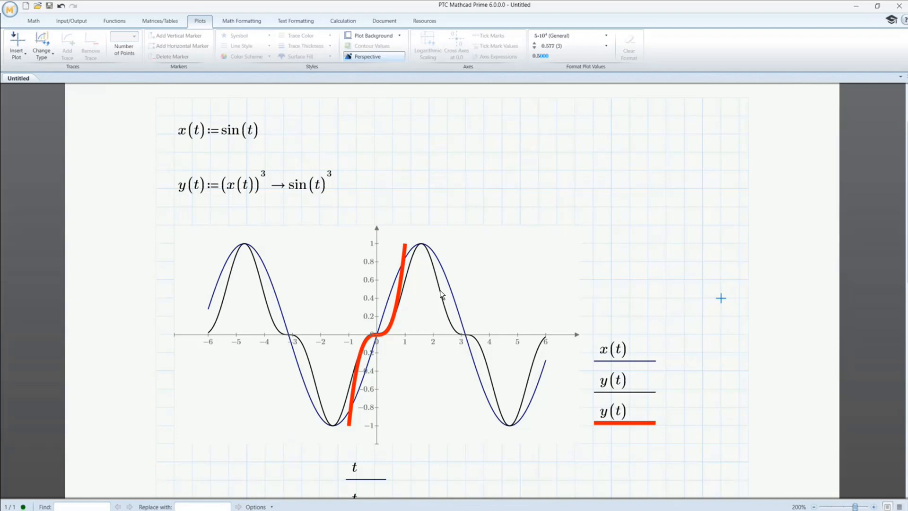
- Remove the third trace by deleting x(t) from the x-axis expressions and the last y(t) from the y-axis expressions
{"action": "scroll", "coordinate": [440, 290], "scroll_direction": "down", "scroll_amount": 2}
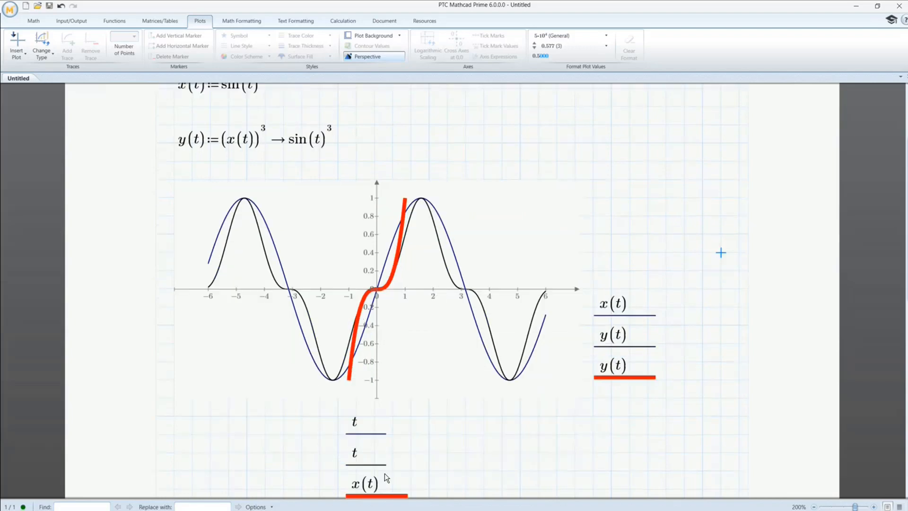
{"action": "left_click", "coordinate": [388, 488]}
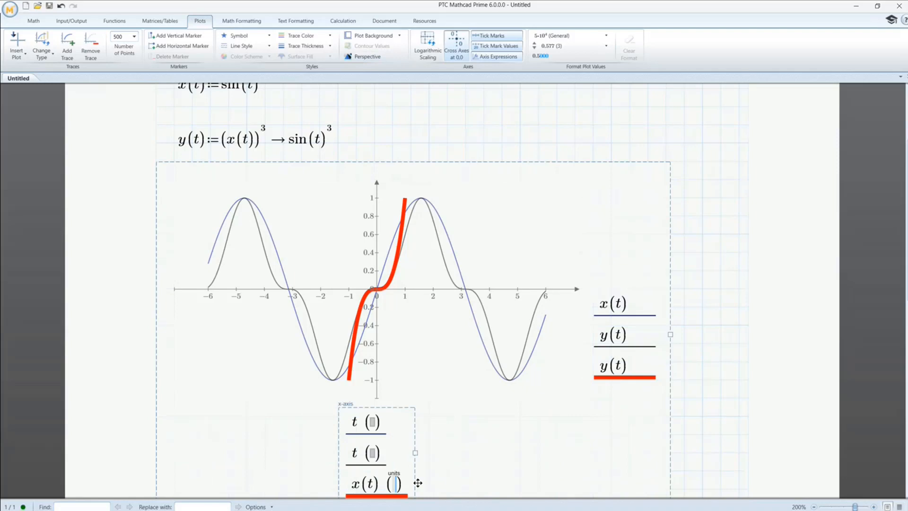
{"action": "left_click", "coordinate": [377, 494]}
{"action": "key", "text": "BackSpace"}
{"action": "key", "text": "BackSpace"}
{"action": "key", "text": "BackSpace"}
{"action": "key", "text": "BackSpace"}
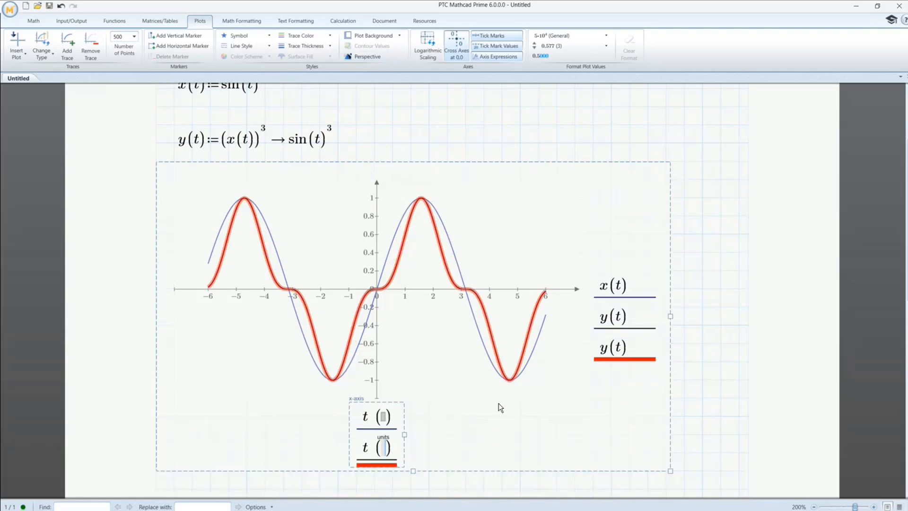
{"action": "left_click", "coordinate": [629, 351]}
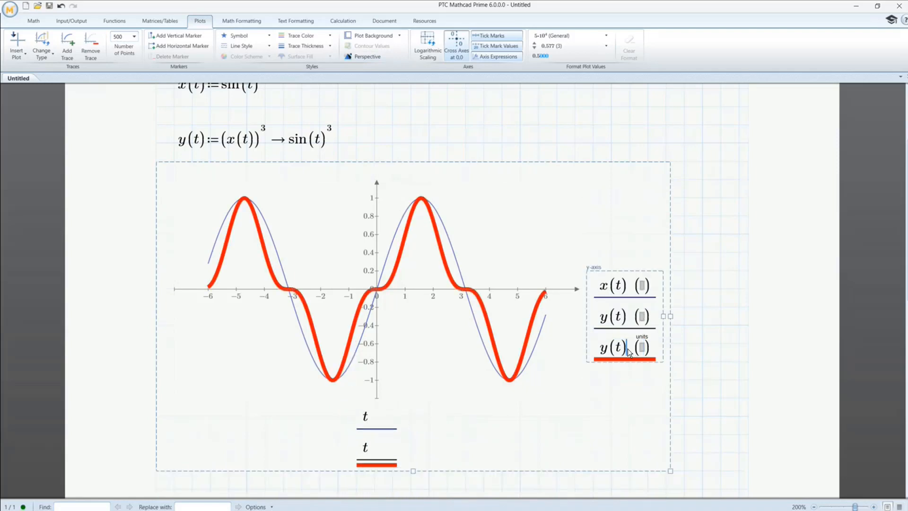
{"action": "key", "text": "BackSpace"}
{"action": "key", "text": "BackSpace"}
{"action": "key", "text": "BackSpace"}
{"action": "key", "text": "BackSpace"}
{"action": "left_click", "coordinate": [703, 344]}
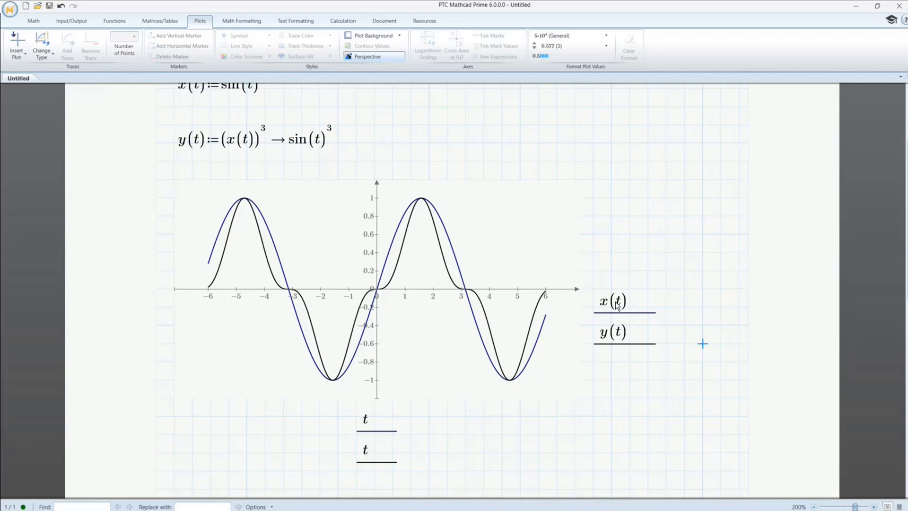
- Color the y(t) trace red and the x(t) trace blue
{"action": "left_click", "coordinate": [620, 333]}
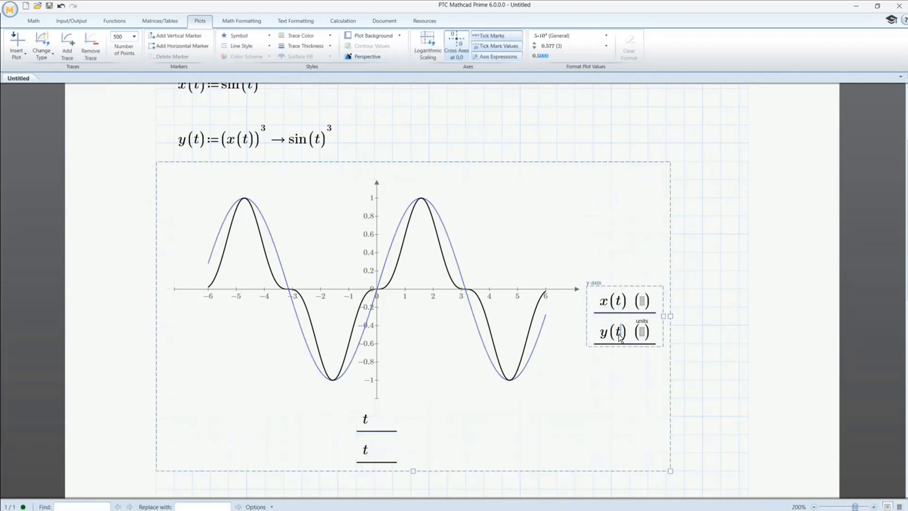
{"action": "left_click", "coordinate": [312, 36]}
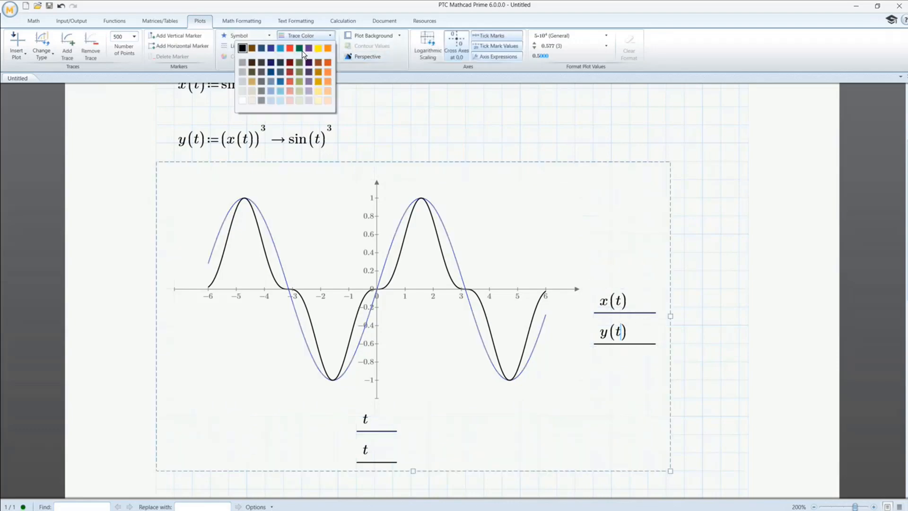
{"action": "left_click", "coordinate": [292, 49]}
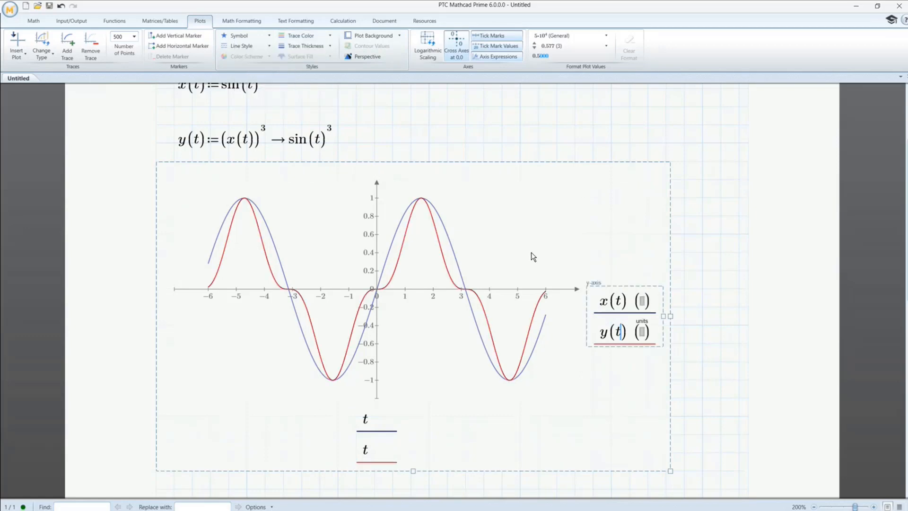
{"action": "left_click", "coordinate": [606, 301]}
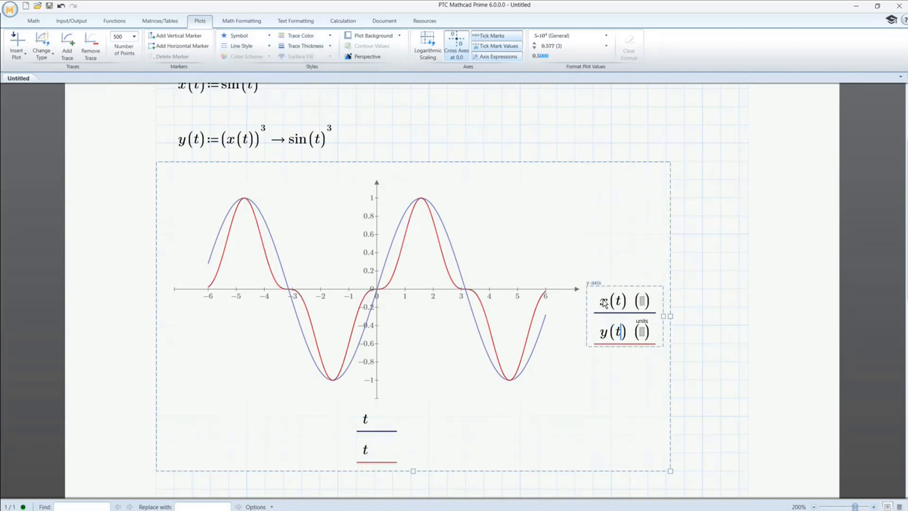
{"action": "left_click", "coordinate": [293, 35]}
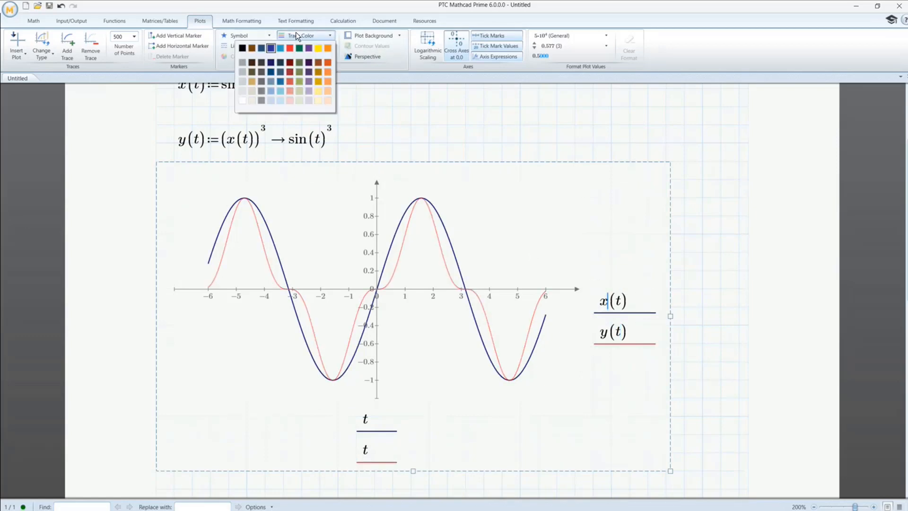
{"action": "left_click", "coordinate": [274, 49]}
{"action": "left_click", "coordinate": [702, 347]}
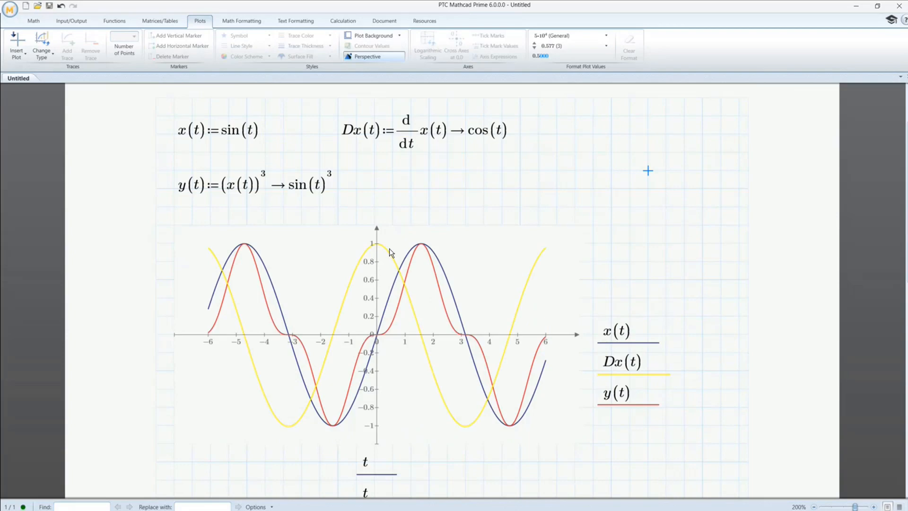
- Format the Dx(t) trace with the same blue color as x(t) and a dotted line style
{"action": "left_click", "coordinate": [621, 363]}
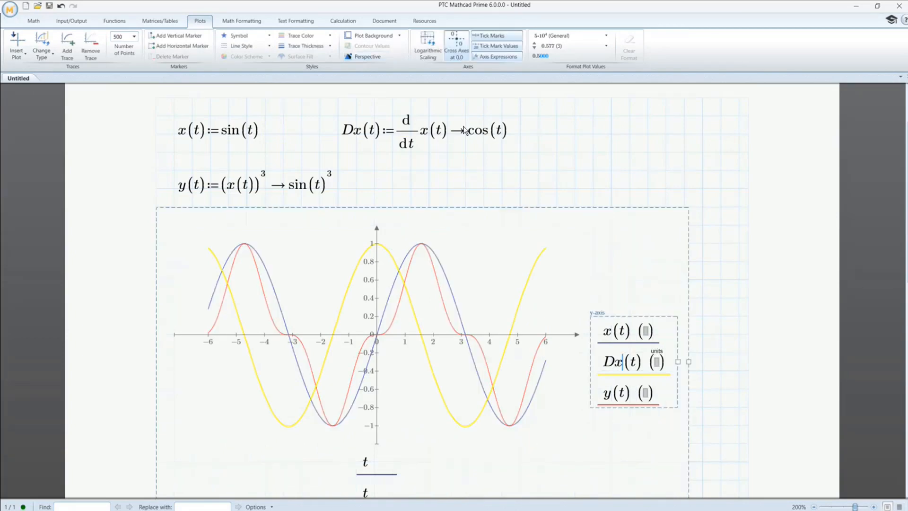
{"action": "left_click", "coordinate": [294, 37]}
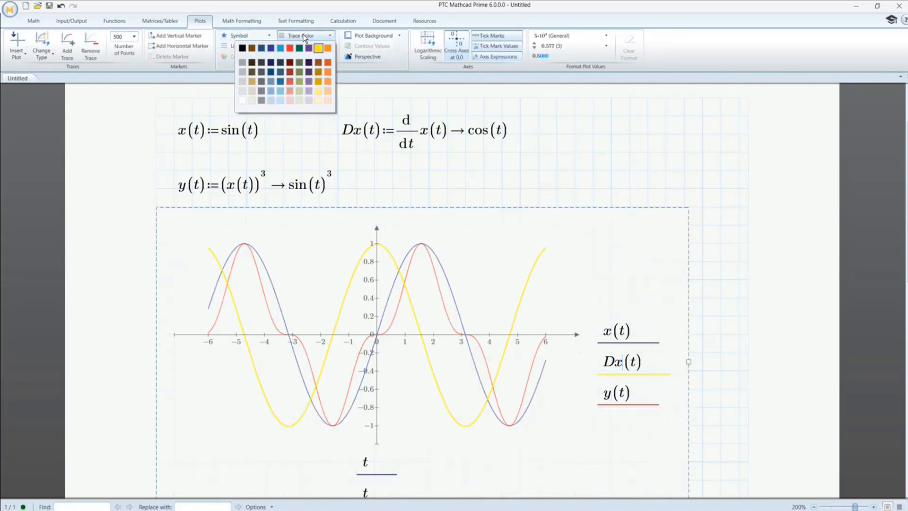
{"action": "left_click", "coordinate": [270, 48]}
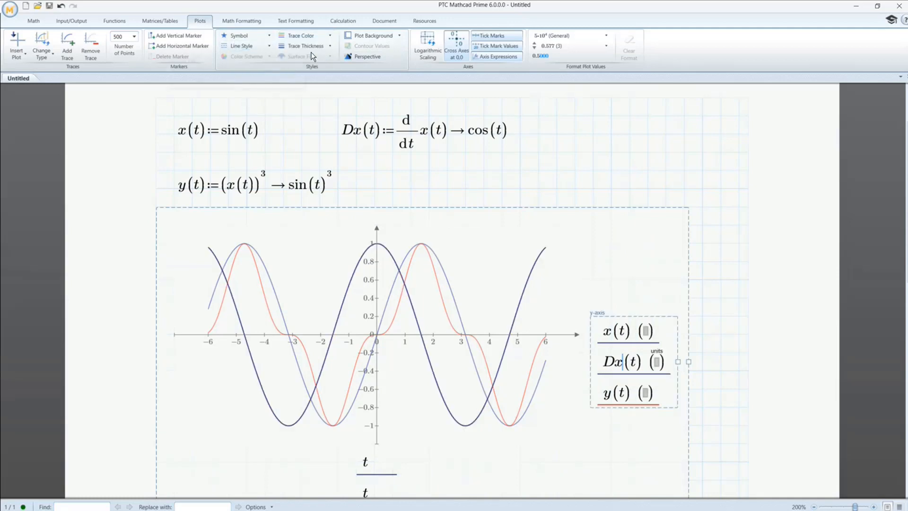
{"action": "left_click", "coordinate": [257, 45]}
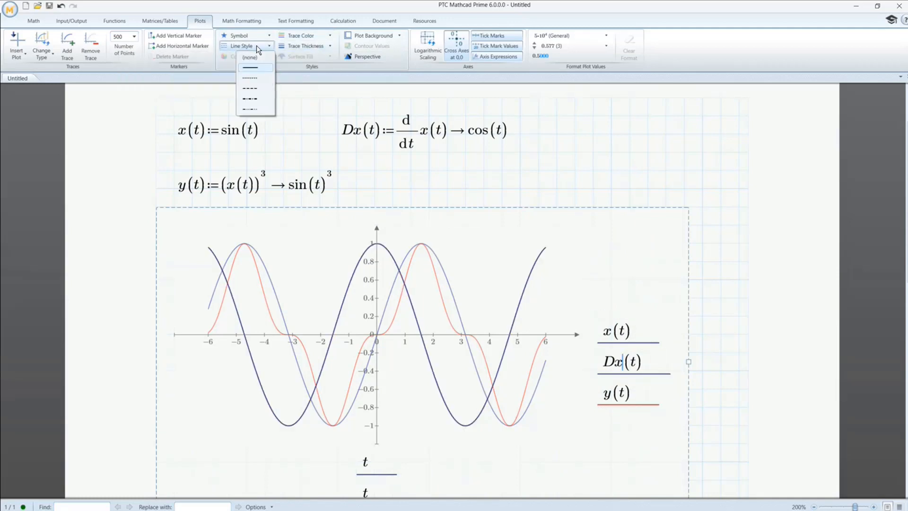
{"action": "left_click", "coordinate": [254, 78]}
{"action": "left_click", "coordinate": [630, 171]}
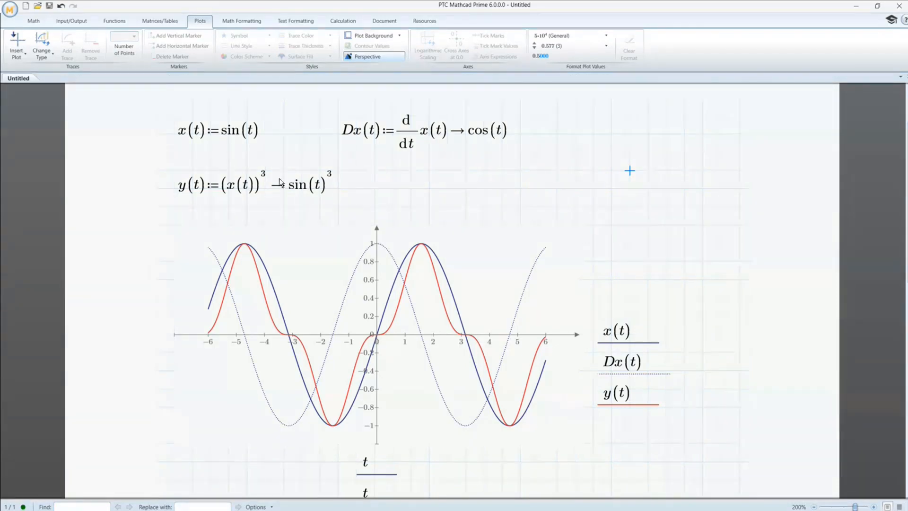
- Shift the Dx(t) definition further right and paste a copy of it directly beneath, level with the y(t) definition
{"action": "left_click_drag", "start_coordinate": [518, 160], "coordinate": [488, 104]}
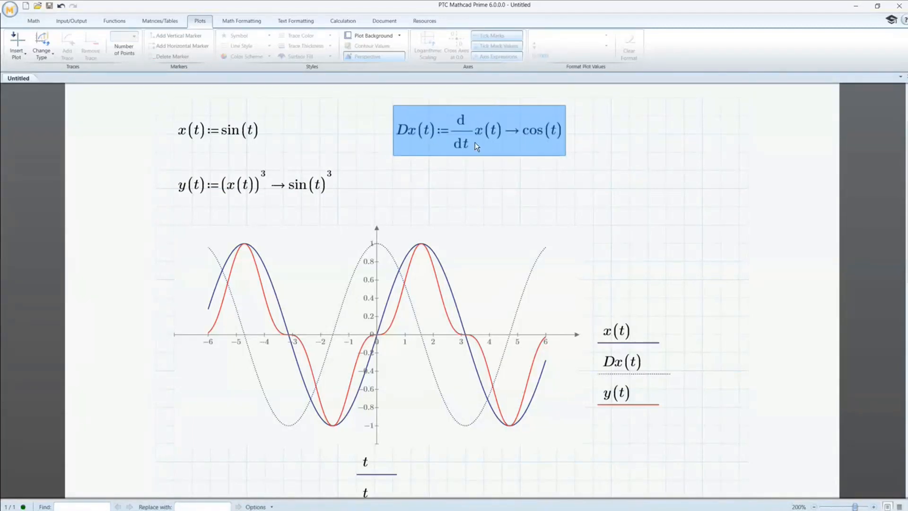
{"action": "key", "text": "ctrl+c"}
{"action": "left_click", "coordinate": [397, 189]}
{"action": "key", "text": "ctrl+v"}
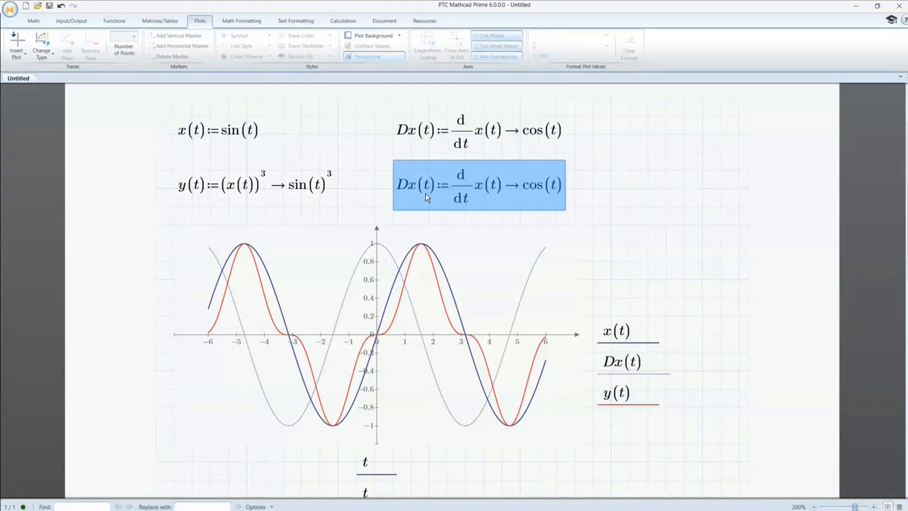
- Edit the copied definition so it defines Dy(t) as the derivative of y(t) with respect to t
{"action": "left_click", "coordinate": [423, 192]}
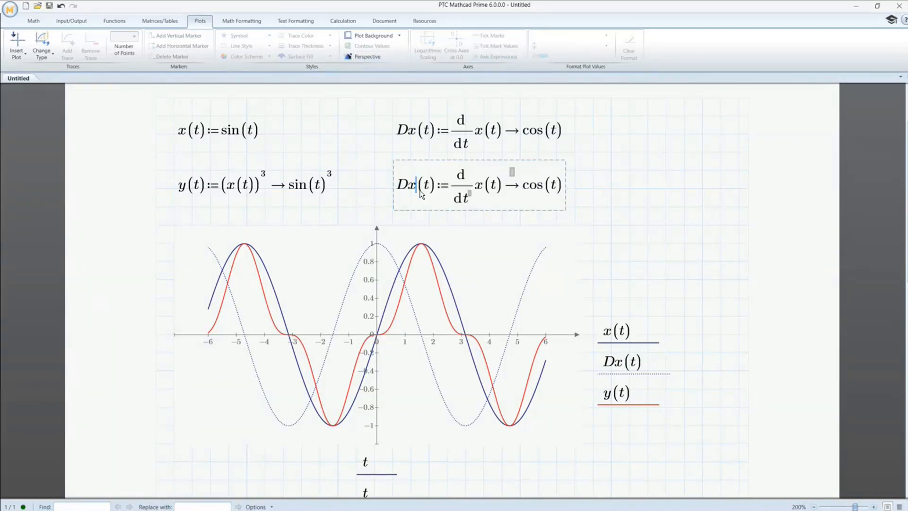
{"action": "key", "text": "BackSpace"}
{"action": "type", "text": "y"}
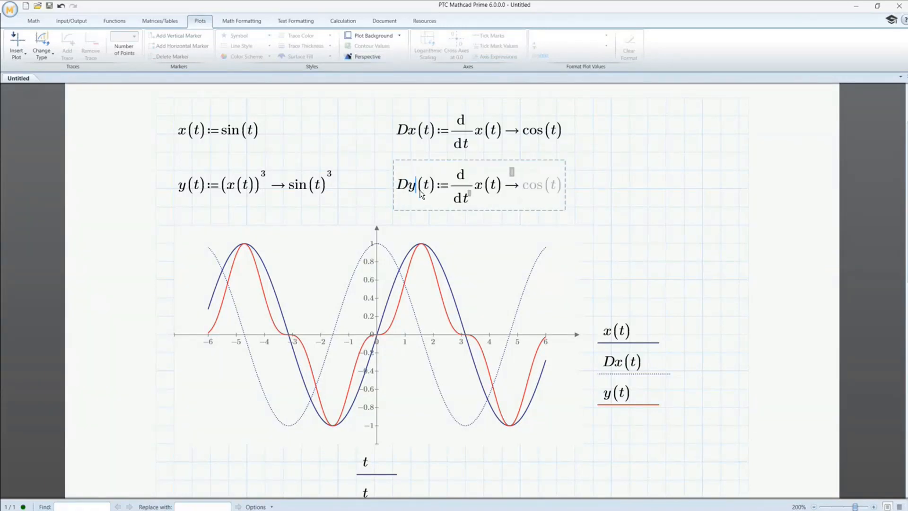
{"action": "left_click", "coordinate": [481, 187]}
{"action": "key", "text": "BackSpace"}
{"action": "type", "text": "t"}
{"action": "left_click", "coordinate": [655, 204]}
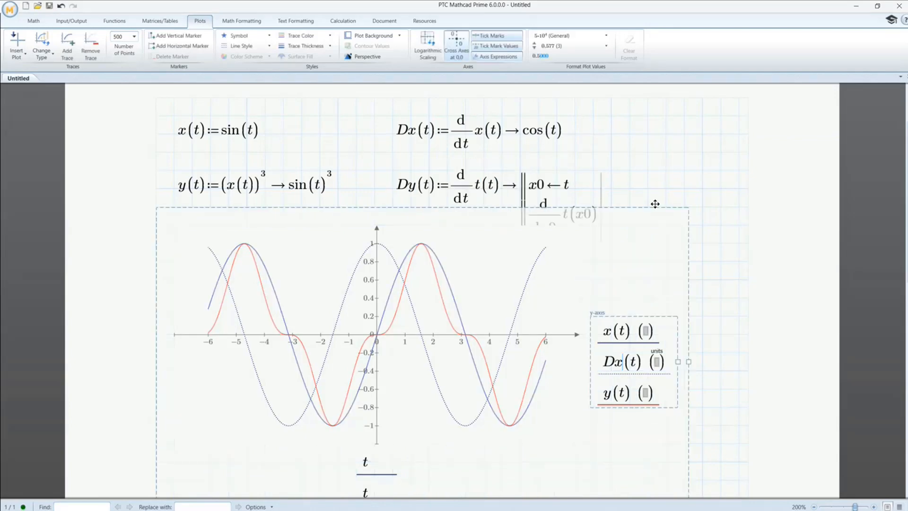
{"action": "left_click", "coordinate": [476, 187]}
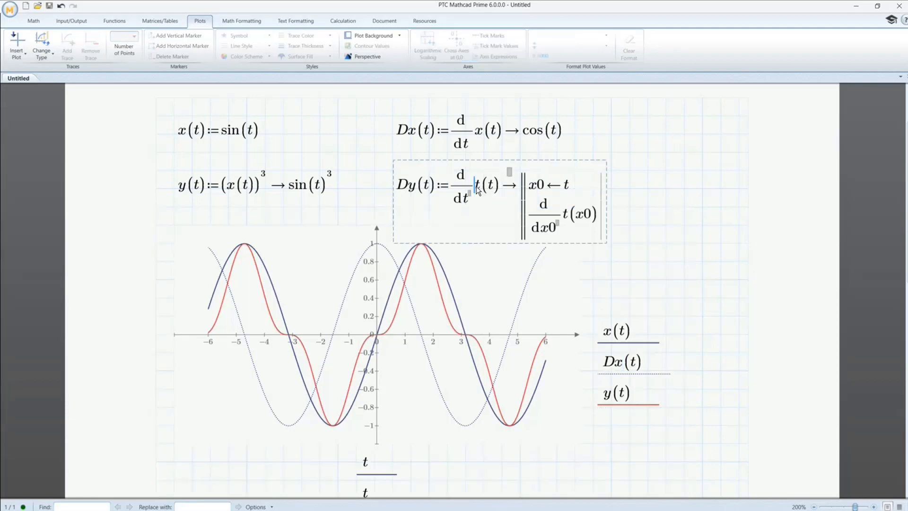
{"action": "left_click", "coordinate": [484, 187]}
{"action": "left_click", "coordinate": [483, 185]}
{"action": "key", "text": "BackSpace"}
{"action": "type", "text": "y"}
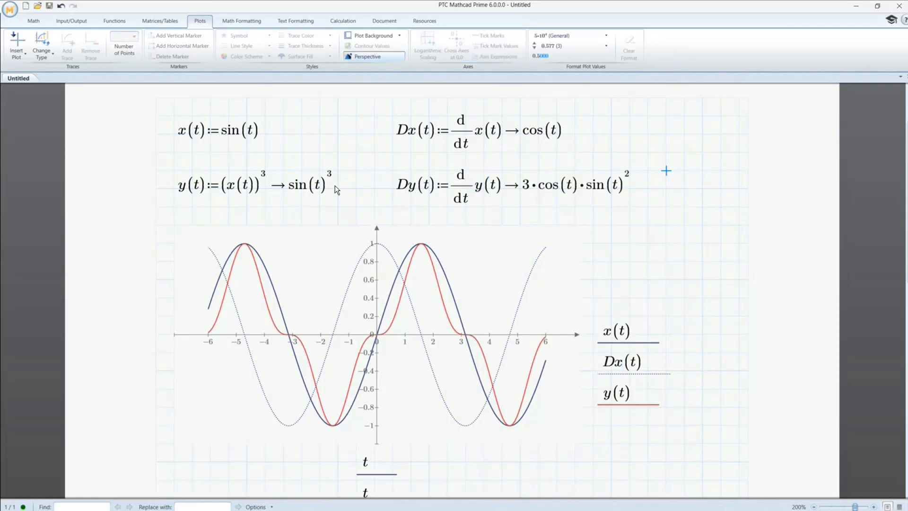
- Add Dy(t) as the fourth y-axis expression below y(t), shown as a red dotted trace
{"action": "left_click", "coordinate": [634, 400]}
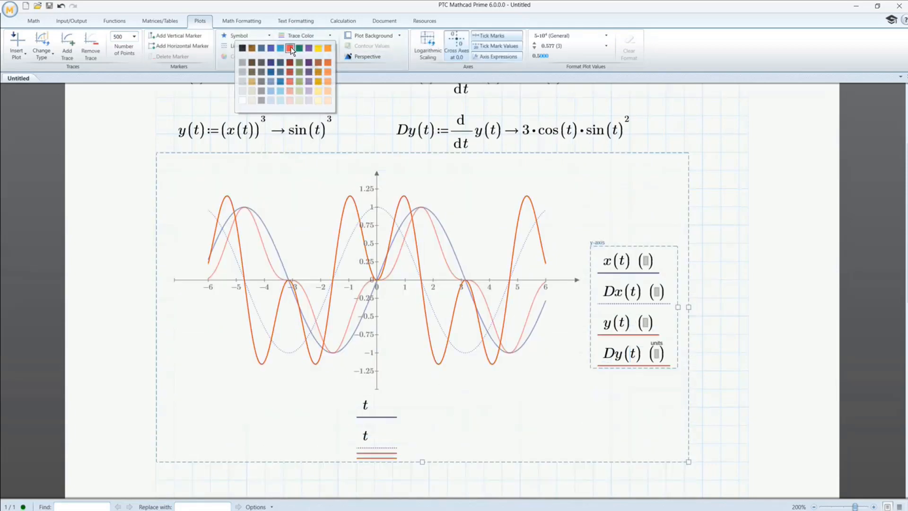
{"action": "left_click", "coordinate": [291, 50]}
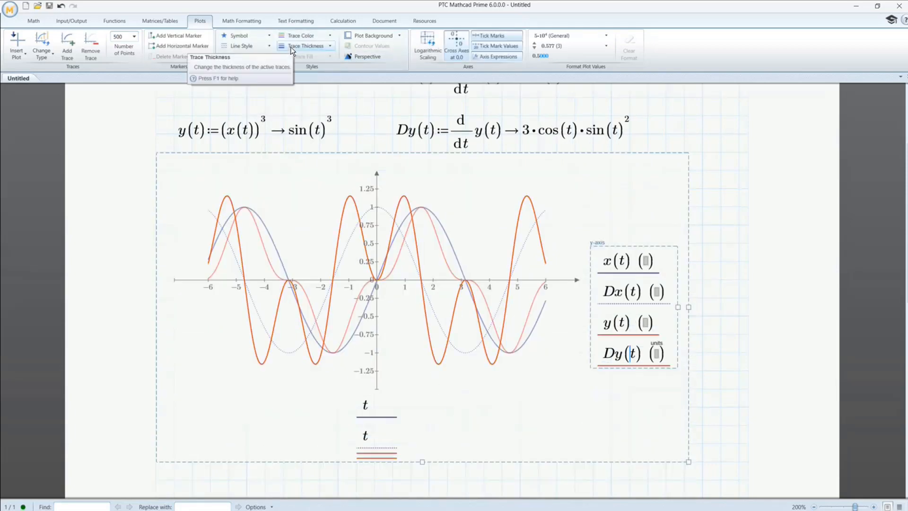
{"action": "left_click", "coordinate": [256, 43]}
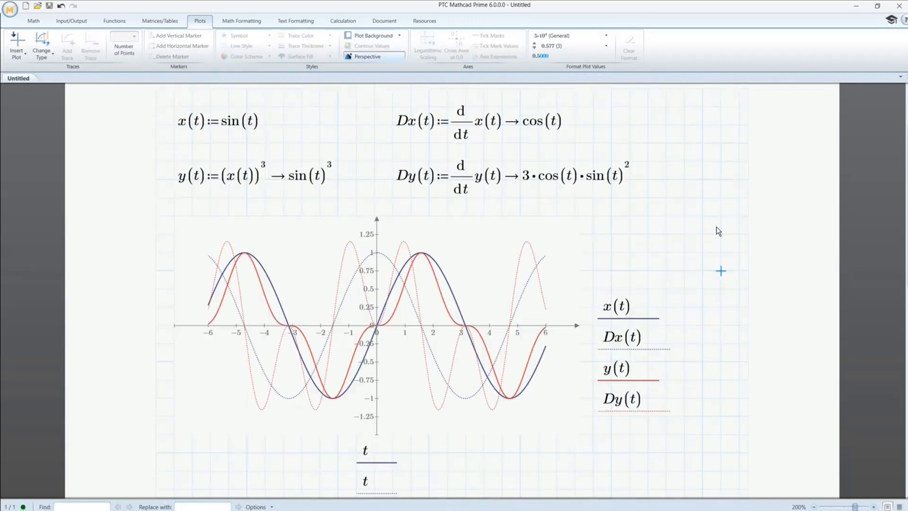
- Widen the plot region to about the right edge of the worksheet grid
{"action": "scroll", "coordinate": [718, 225], "scroll_direction": "up", "scroll_amount": 1}
{"action": "left_click", "coordinate": [486, 286]}
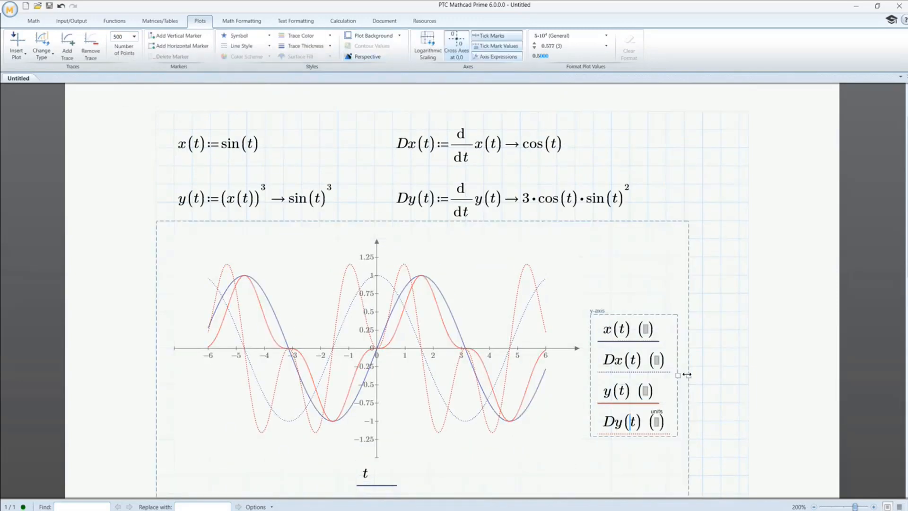
{"action": "left_click_drag", "start_coordinate": [683, 372], "coordinate": [754, 369]}
{"action": "left_click", "coordinate": [666, 203]}
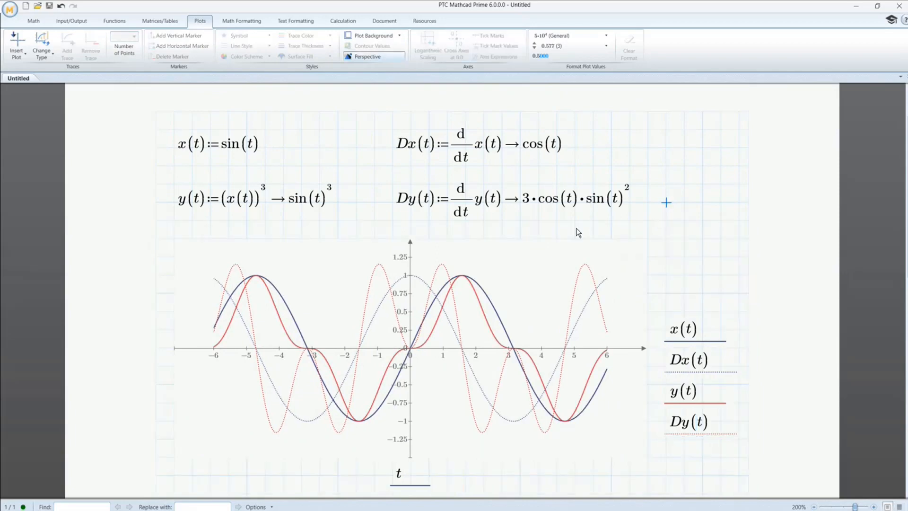
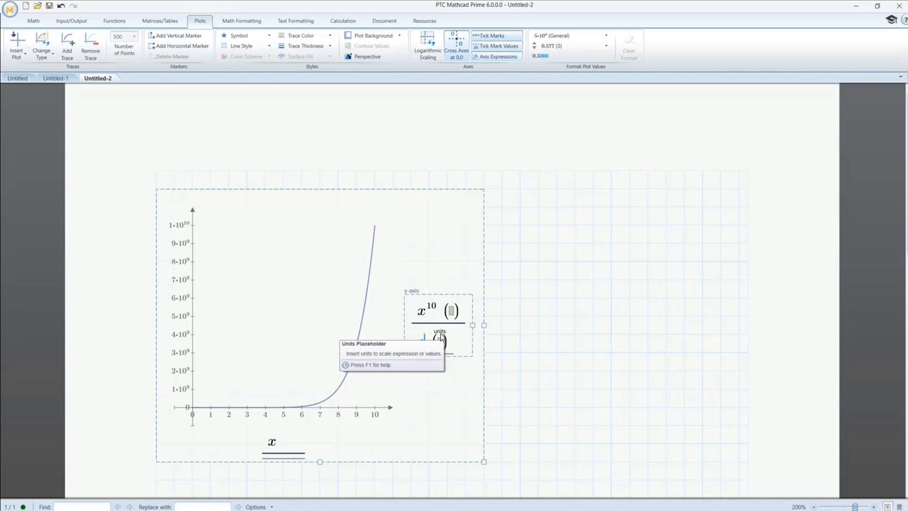
- Complete the second y-axis expression as e^x and set the exponent of x in the first expression to 5
{"action": "type", "text": "x"}
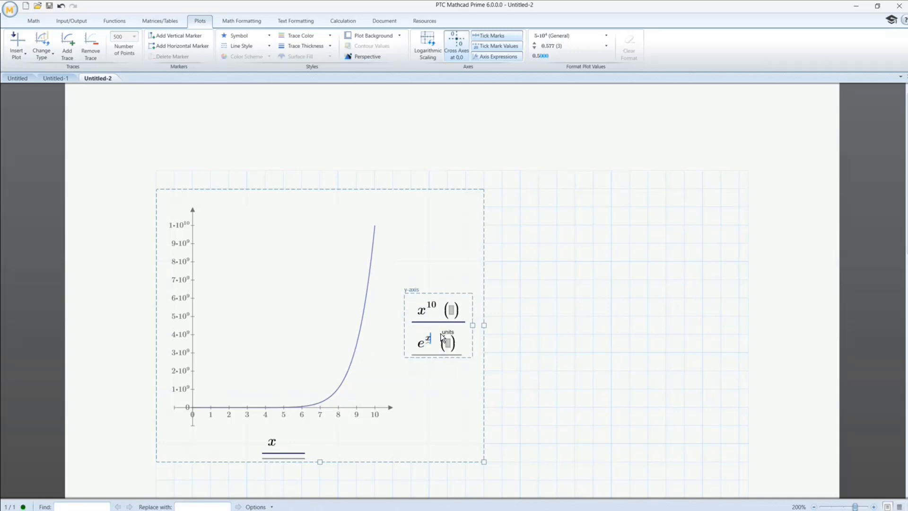
{"action": "key", "text": "Return"}
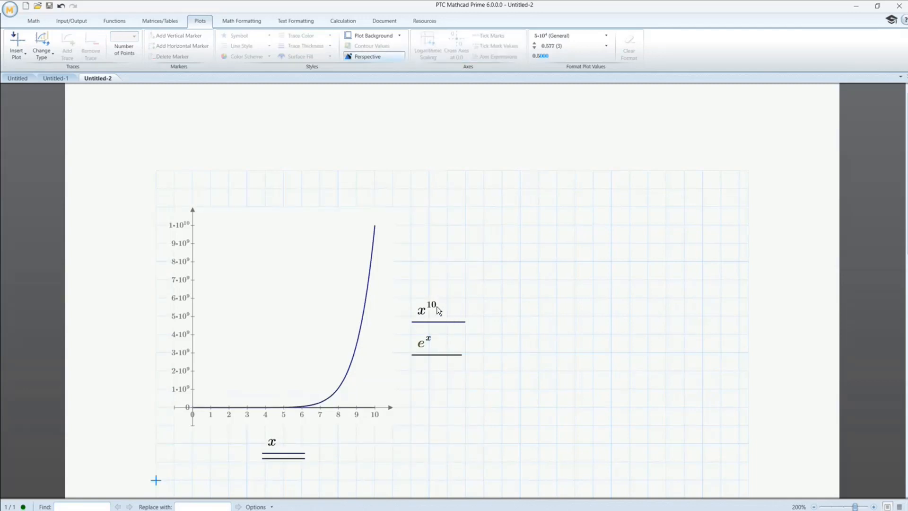
{"action": "left_click", "coordinate": [439, 310]}
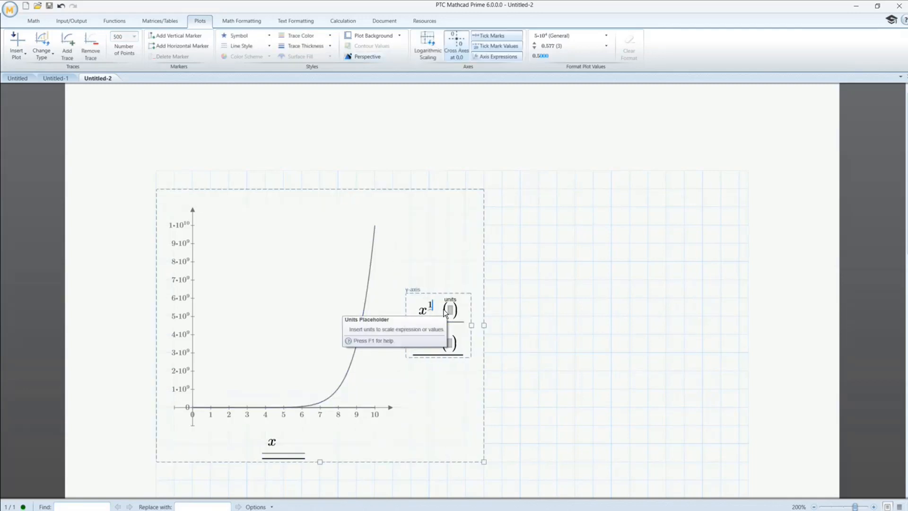
{"action": "key", "text": "BackSpace"}
{"action": "type", "text": "5"}
{"action": "key", "text": "Return"}
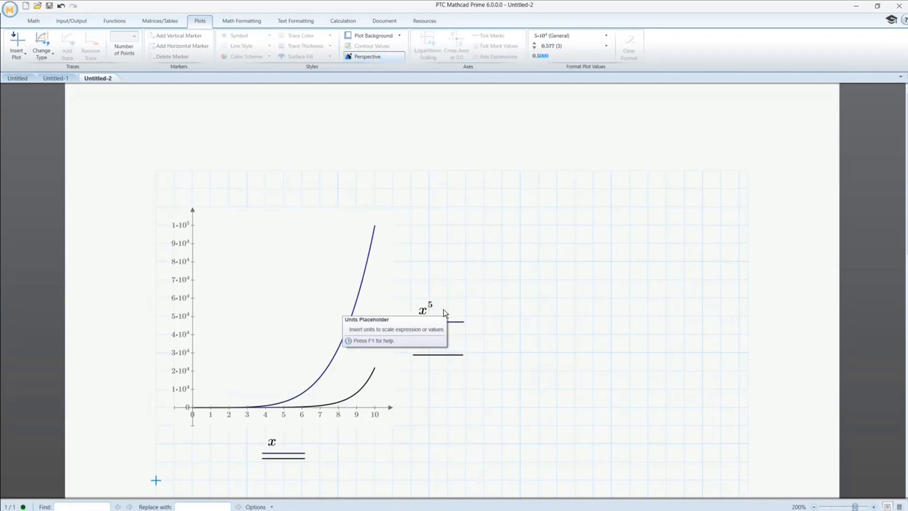
- Set the exponent of x in the first y-axis expression to 2
{"action": "left_click", "coordinate": [443, 313]}
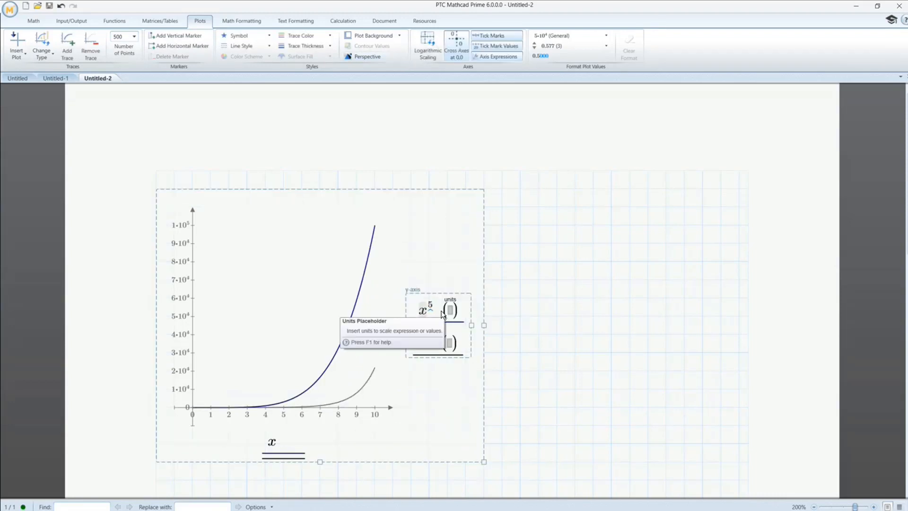
{"action": "left_click", "coordinate": [432, 305]}
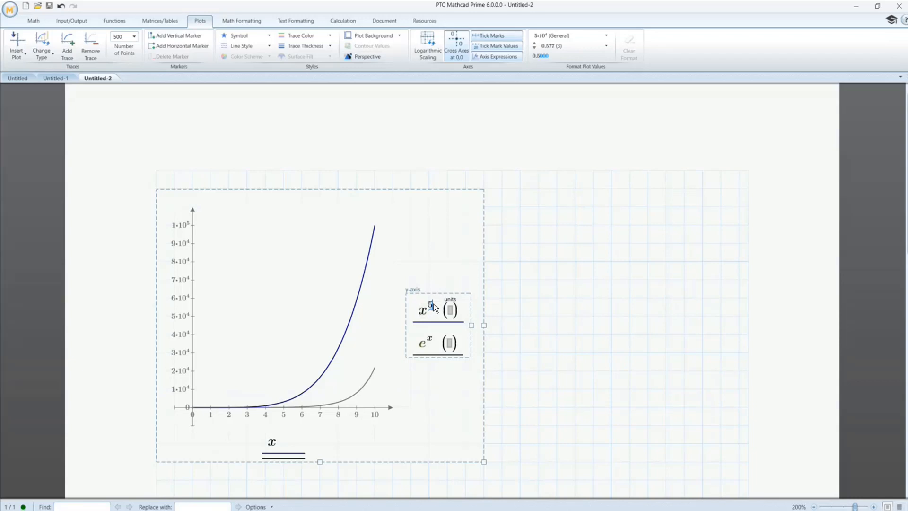
{"action": "key", "text": "BackSpace"}
{"action": "type", "text": "2"}
{"action": "key", "text": "Return"}
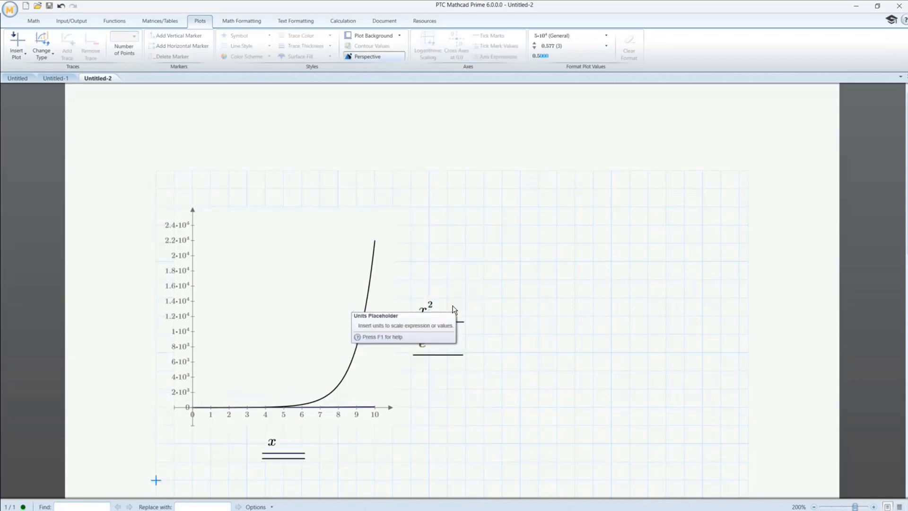
- Give the e^x trace a much heavier line thickness
{"action": "left_click", "coordinate": [430, 348]}
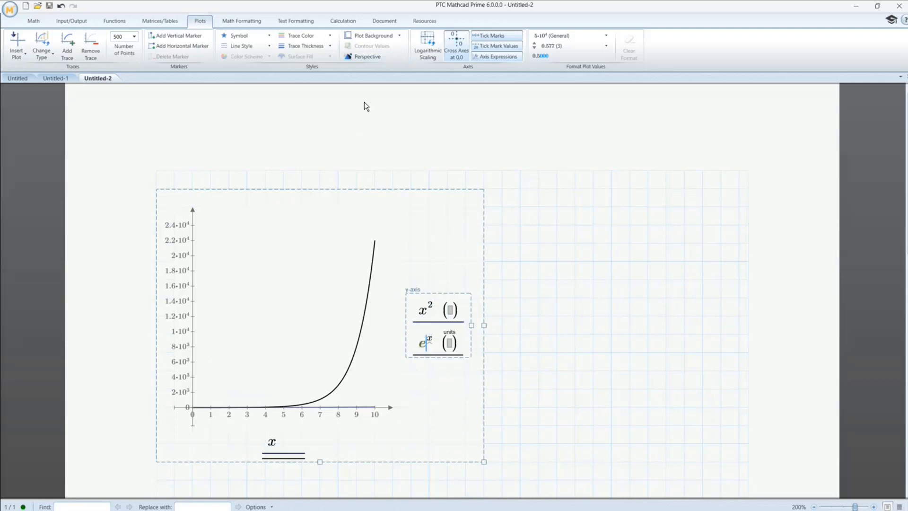
{"action": "left_click", "coordinate": [308, 46]}
{"action": "left_click", "coordinate": [316, 96]}
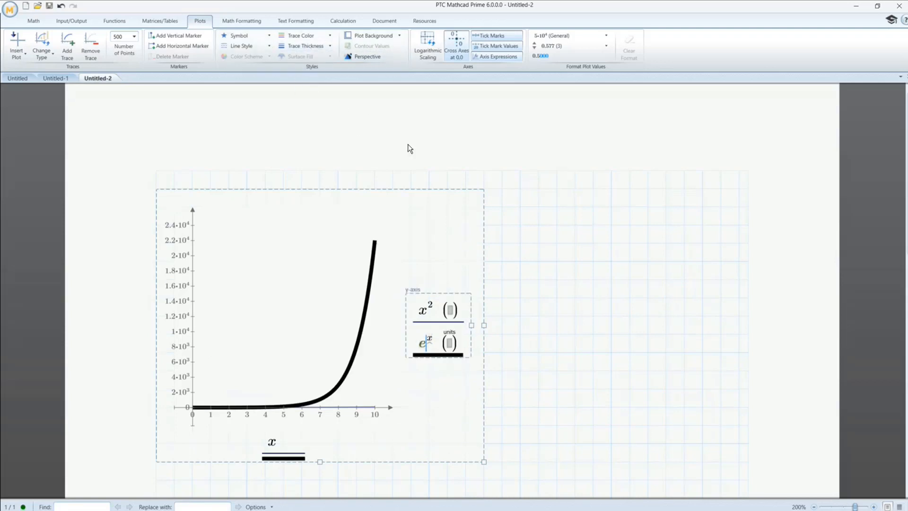
{"action": "left_click", "coordinate": [557, 261]}
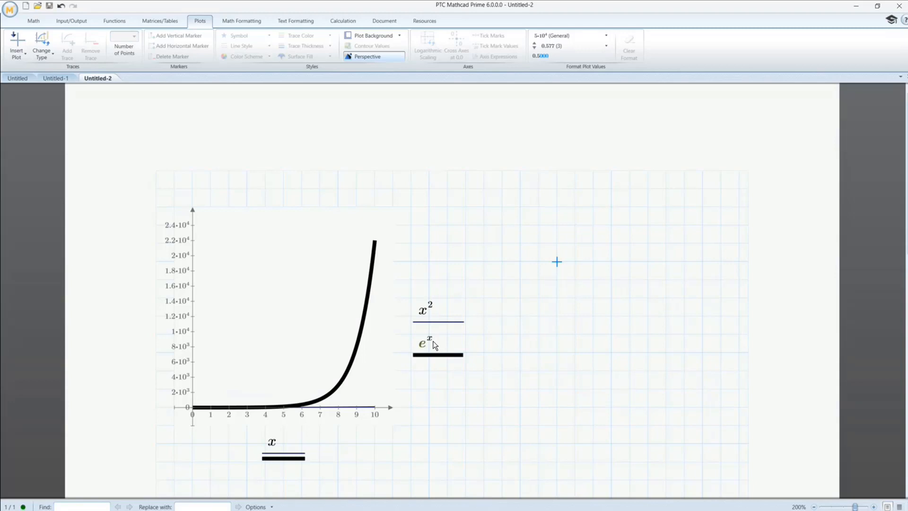
- Set the exponent of x in the first y-axis expression to 3
{"action": "left_click", "coordinate": [432, 312]}
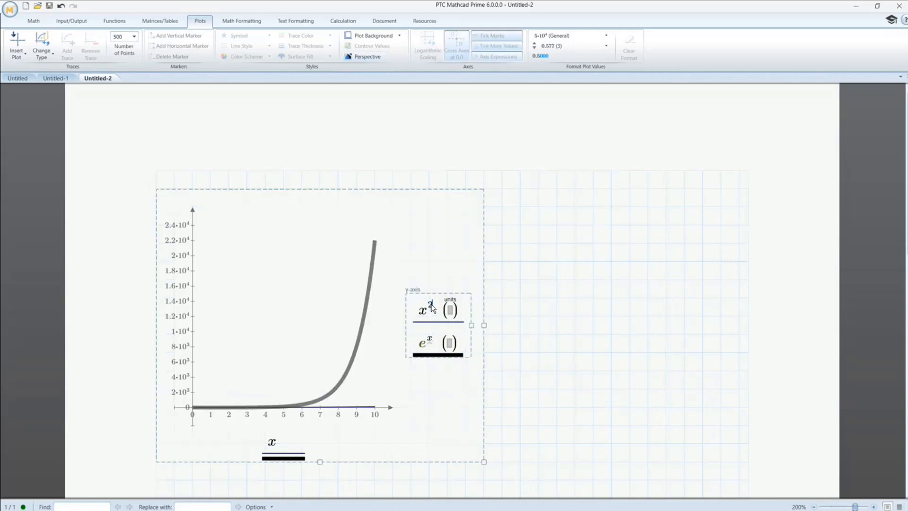
{"action": "key", "text": "BackSpace"}
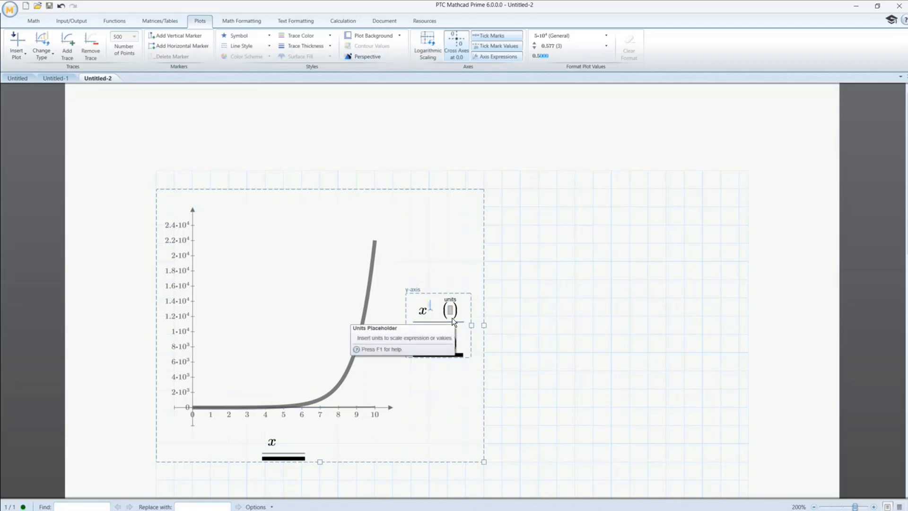
{"action": "type", "text": "3"}
{"action": "key", "text": "Return"}
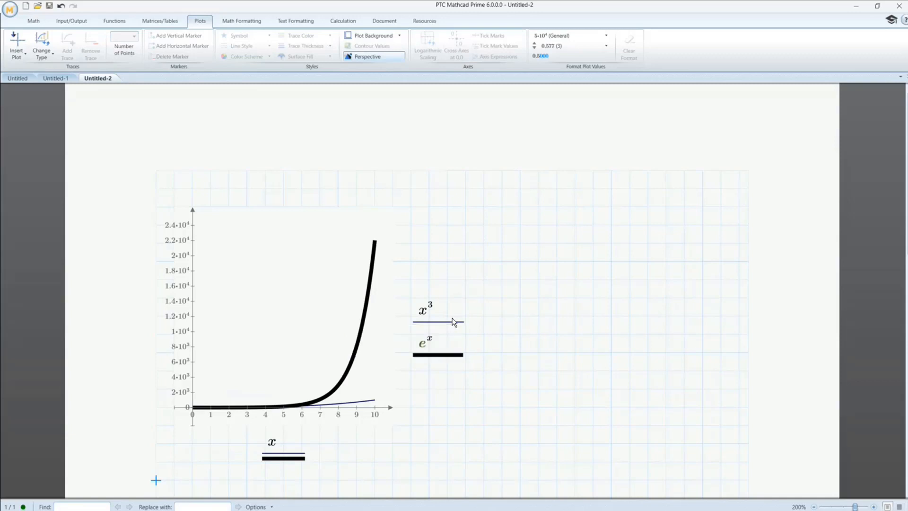
- Set the exponent of x in the first y-axis expression to 4
{"action": "left_click", "coordinate": [433, 310]}
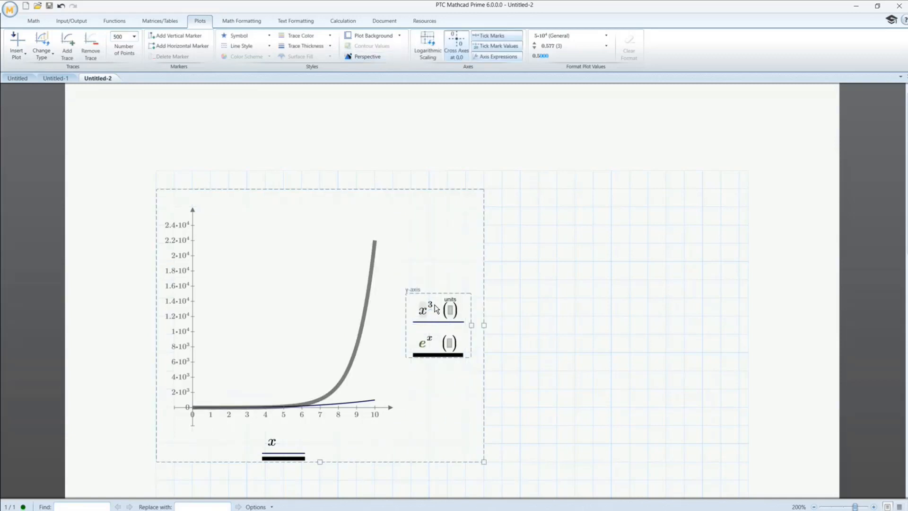
{"action": "left_click", "coordinate": [432, 306]}
{"action": "key", "text": "BackSpace"}
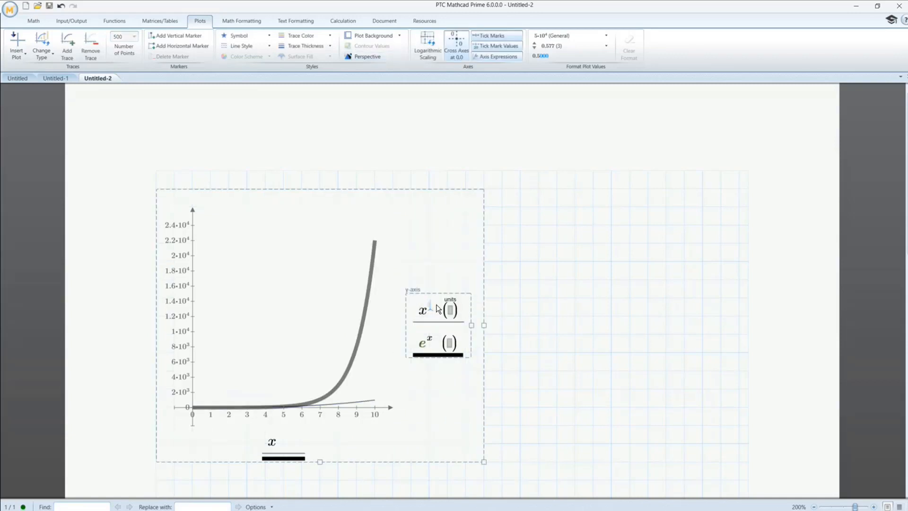
{"action": "type", "text": "4"}
{"action": "key", "text": "Return"}
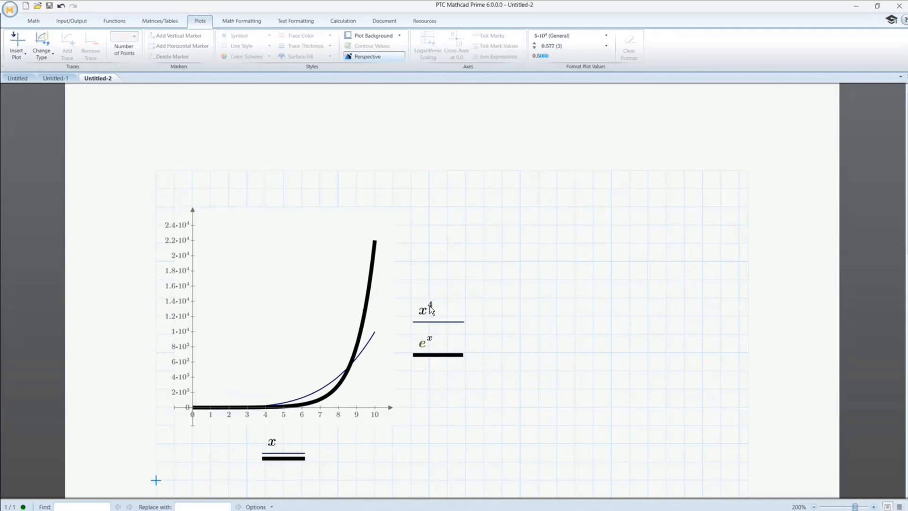
- Set the exponent of x in the first y-axis expression to 5
{"action": "left_click", "coordinate": [432, 308]}
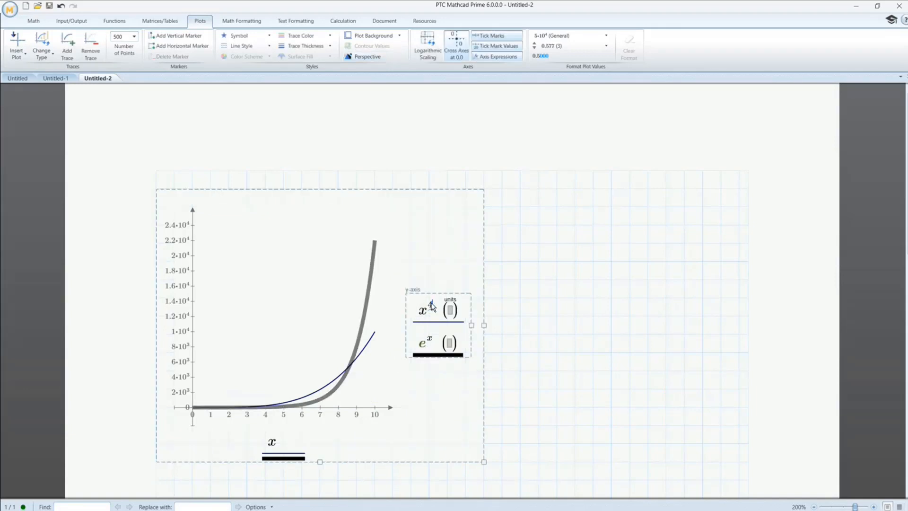
{"action": "key", "text": "BackSpace"}
{"action": "type", "text": "5"}
{"action": "key", "text": "Return"}
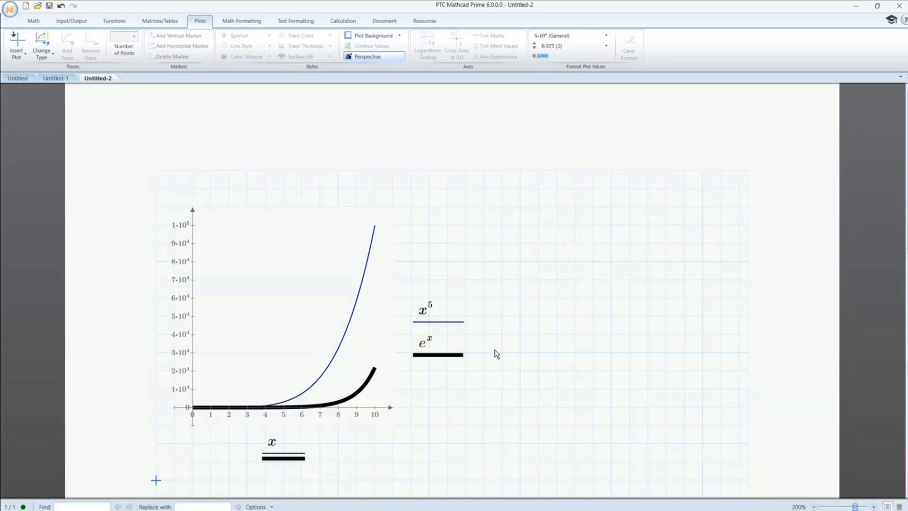
- Add a third y-axis expression below e^x that plots x^5 divided by e^x, reusing copies of the two existing expressions
{"action": "left_click", "coordinate": [436, 347]}
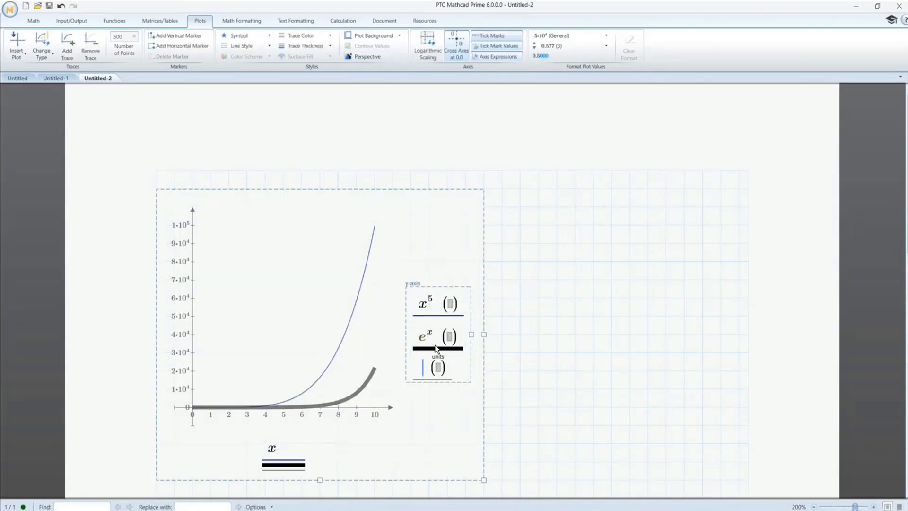
{"action": "left_click", "coordinate": [424, 308]}
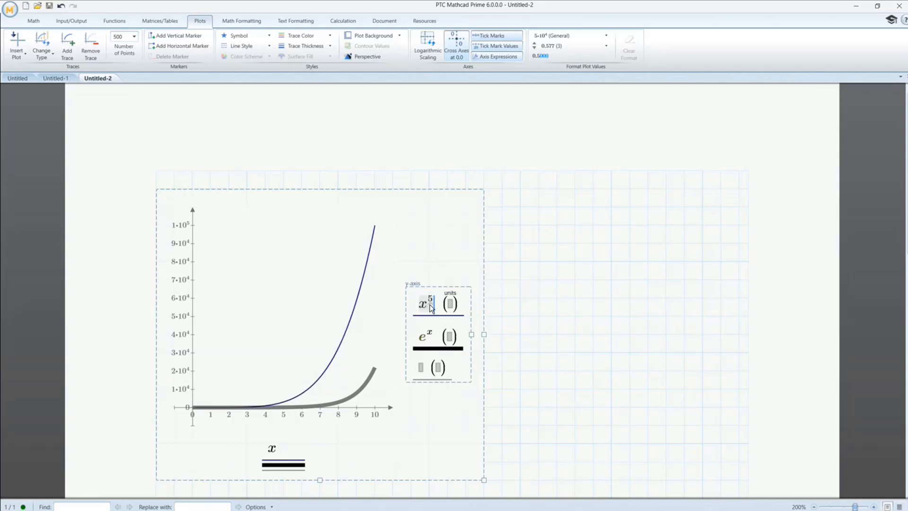
{"action": "left_click", "coordinate": [419, 369]}
{"action": "type", "text": "x^5"}
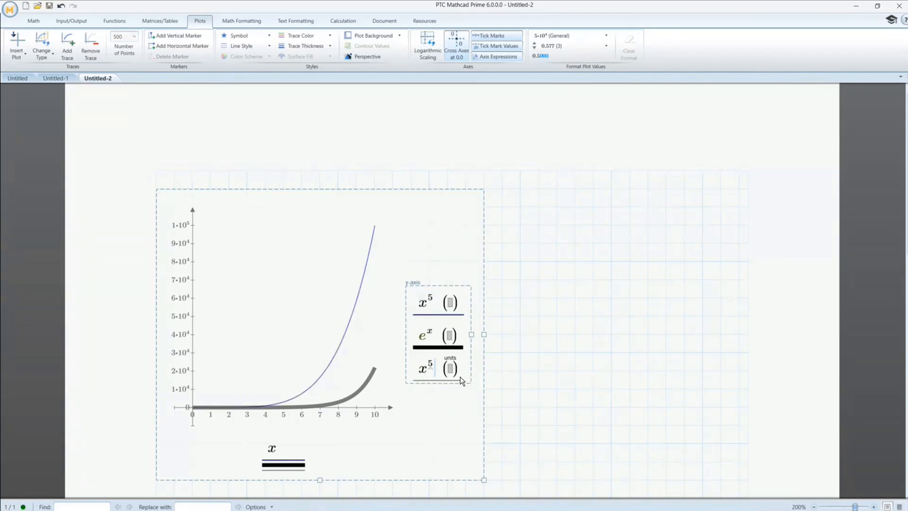
{"action": "key", "text": "space"}
{"action": "key", "text": "slash"}
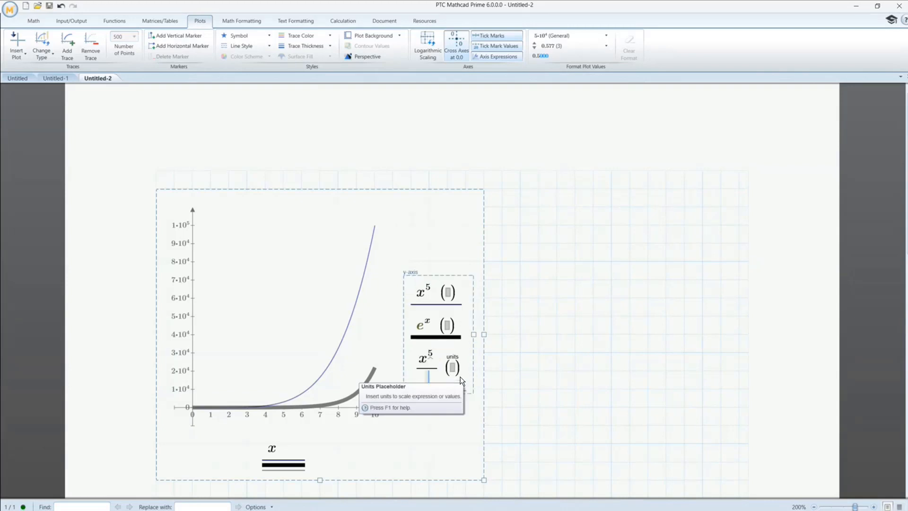
{"action": "left_click", "coordinate": [433, 331]}
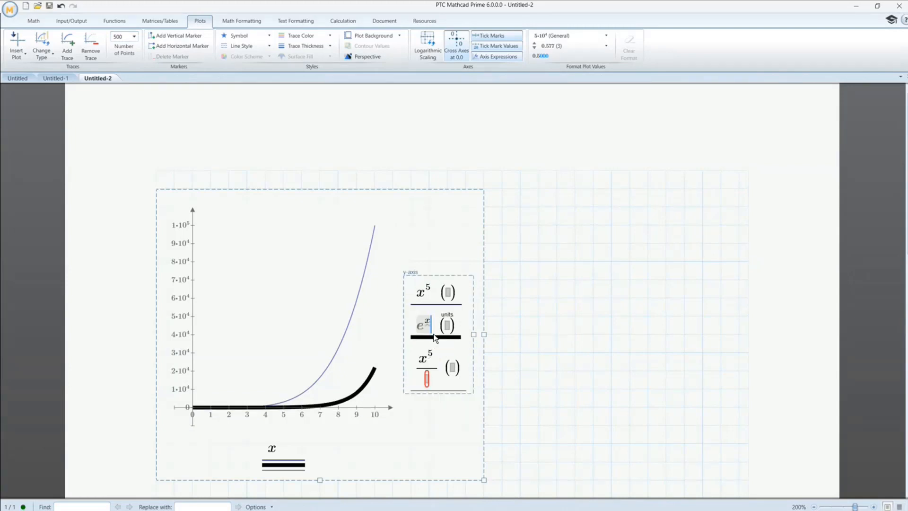
{"action": "key", "text": "ctrl+c"}
{"action": "left_click", "coordinate": [427, 381]}
{"action": "key", "text": "ctrl+v"}
{"action": "left_click", "coordinate": [569, 387]}
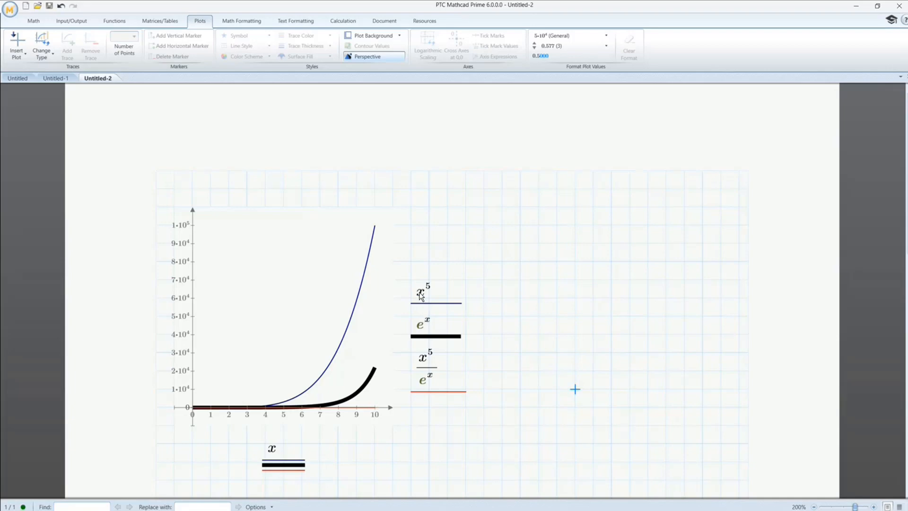
- Clear the x^5/e^x expression and remove its trace from the plot
{"action": "left_click", "coordinate": [372, 408]}
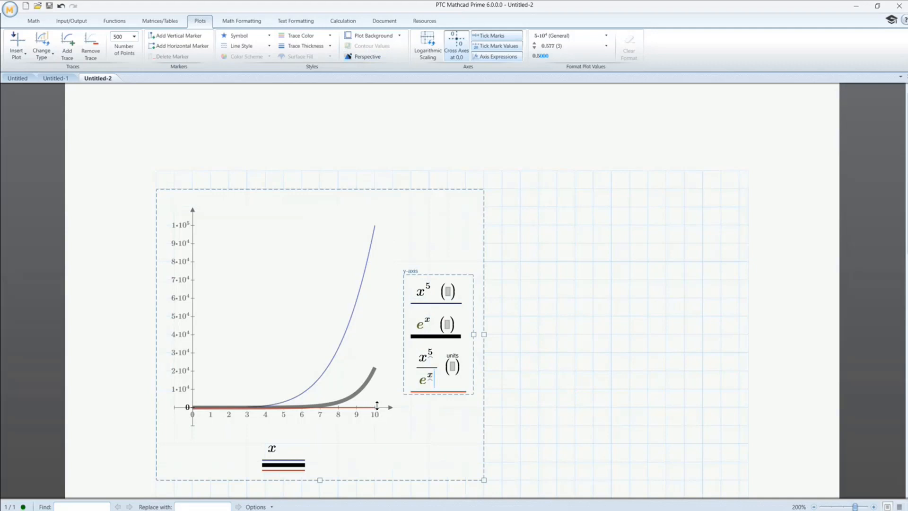
{"action": "key", "text": "BackSpace"}
{"action": "key", "text": "BackSpace"}
{"action": "key", "text": "BackSpace"}
{"action": "key", "text": "BackSpace"}
{"action": "key", "text": "BackSpace"}
{"action": "key", "text": "BackSpace"}
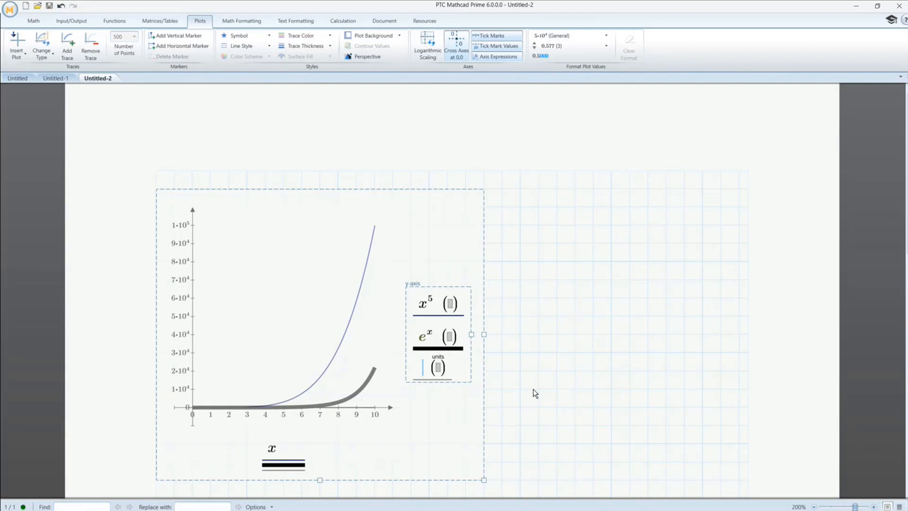
{"action": "key", "text": "BackSpace"}
{"action": "left_click", "coordinate": [518, 335]}
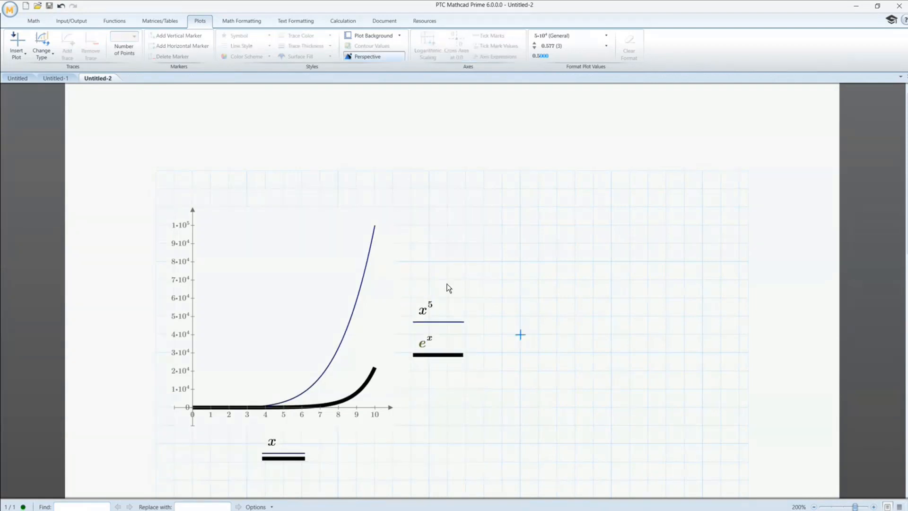
- Narrow the plot region to just under half the grid width and paste a copy of it beside the original
{"action": "left_click", "coordinate": [445, 281]}
{"action": "left_click_drag", "start_coordinate": [484, 325], "coordinate": [432, 321]}
{"action": "left_click_drag", "start_coordinate": [502, 278], "coordinate": [390, 217]}
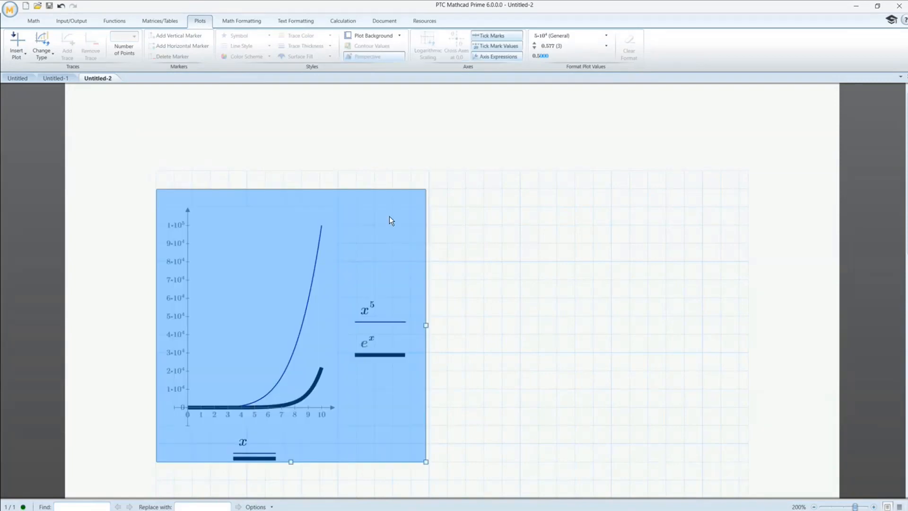
{"action": "key", "text": "ctrl+c"}
{"action": "left_click", "coordinate": [463, 192]}
{"action": "key", "text": "ctrl+v"}
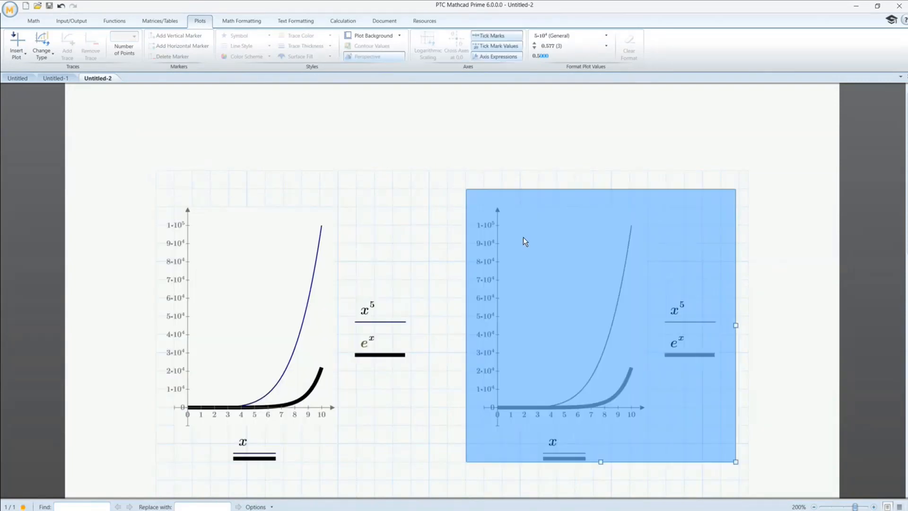
- Divide the x^5 expression in the copied plot by e^x
{"action": "left_click", "coordinate": [677, 317]}
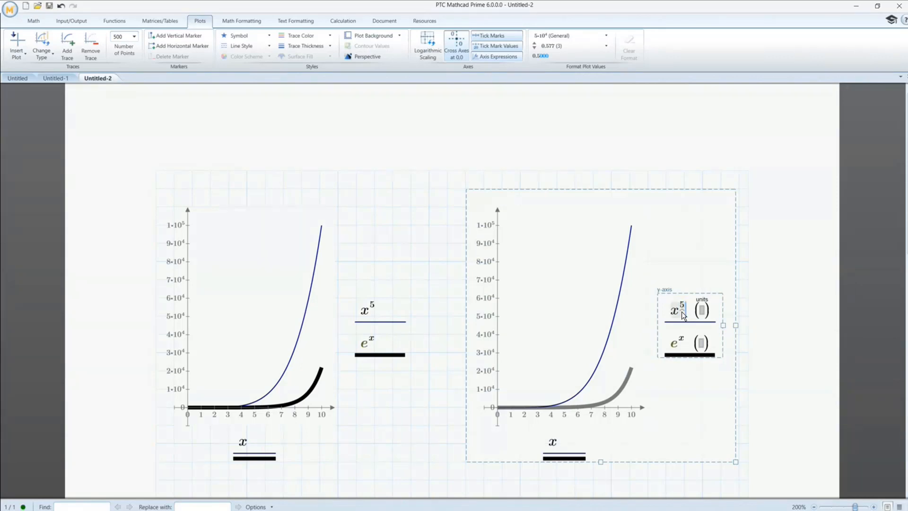
{"action": "type", "text": "/"}
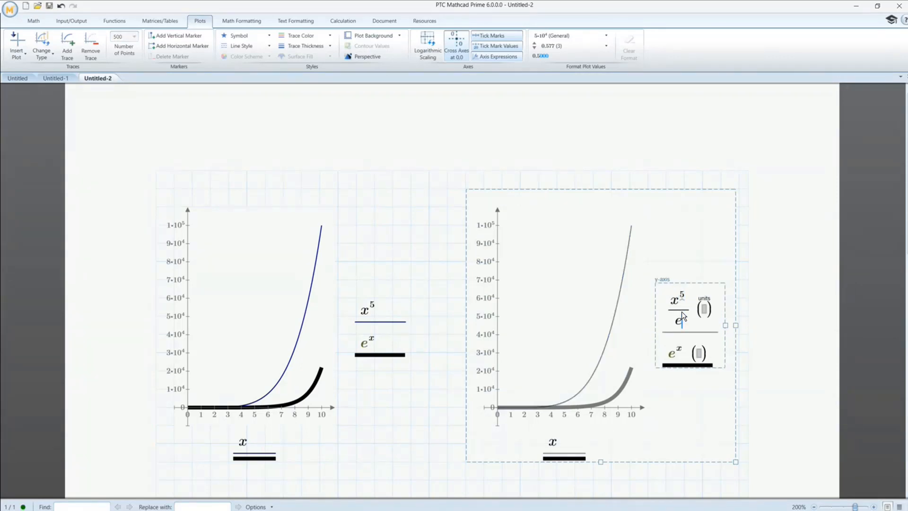
{"action": "type", "text": "e^x"}
- Remove the separate e^x trace from the copied plot, keeping only x^5/e^x on its y-axis
{"action": "left_click", "coordinate": [685, 357]}
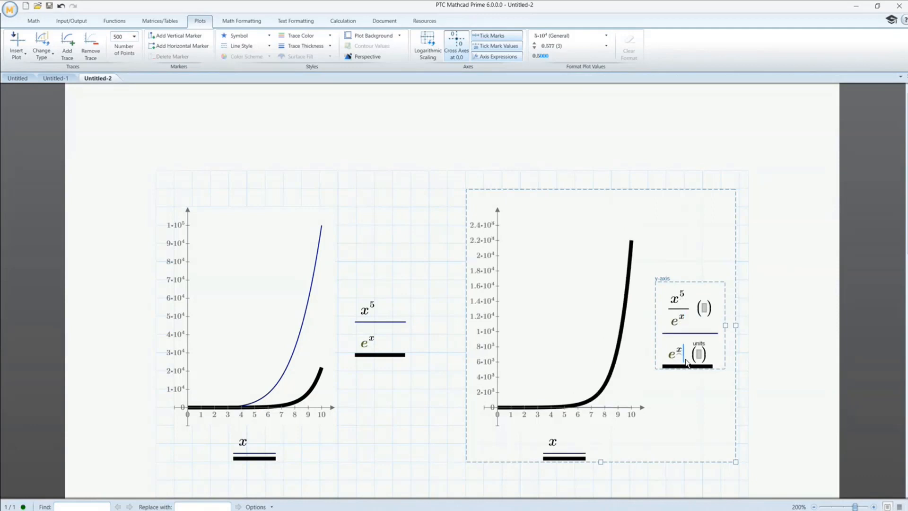
{"action": "key", "text": "BackSpace"}
{"action": "key", "text": "BackSpace"}
{"action": "key", "text": "BackSpace"}
{"action": "key", "text": "BackSpace"}
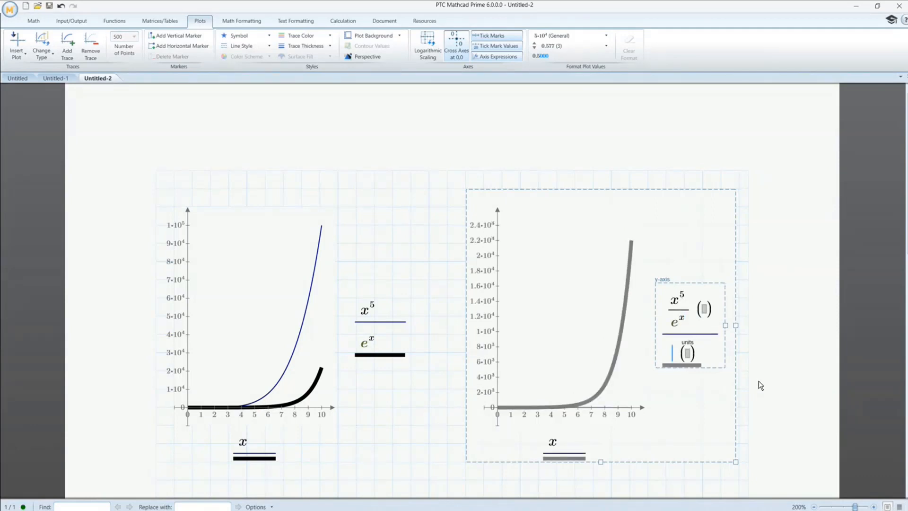
{"action": "left_click", "coordinate": [716, 481]}
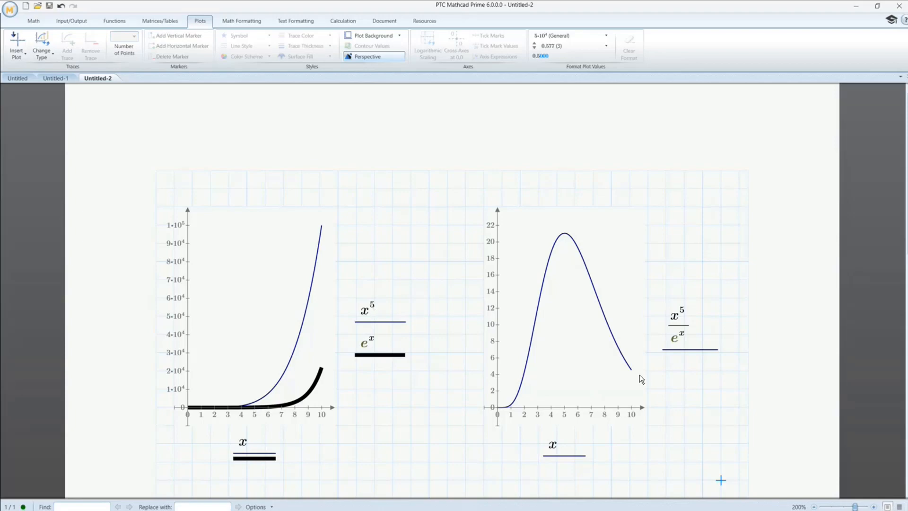
- Change the exponent of x to 6 in the power trace plotted together with e^x
{"action": "left_click", "coordinate": [384, 313]}
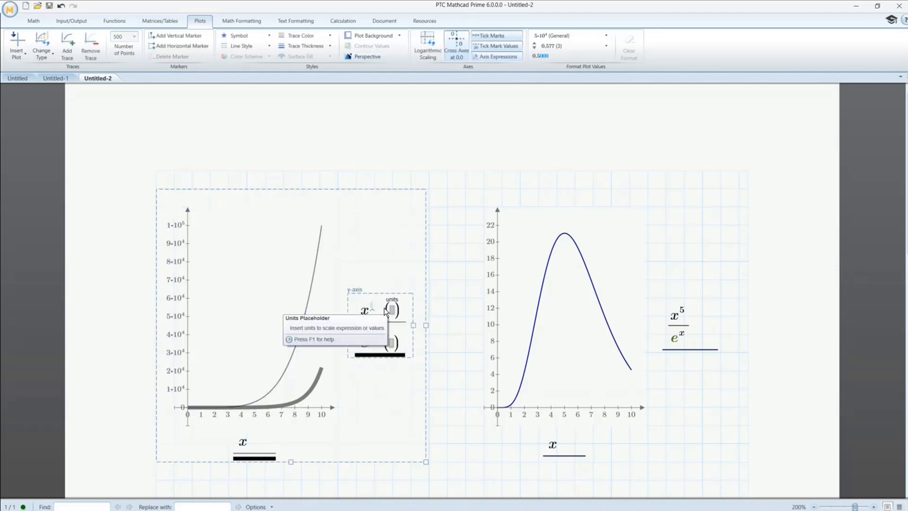
{"action": "key", "text": "BackSpace"}
{"action": "type", "text": "6"}
{"action": "key", "text": "Return"}
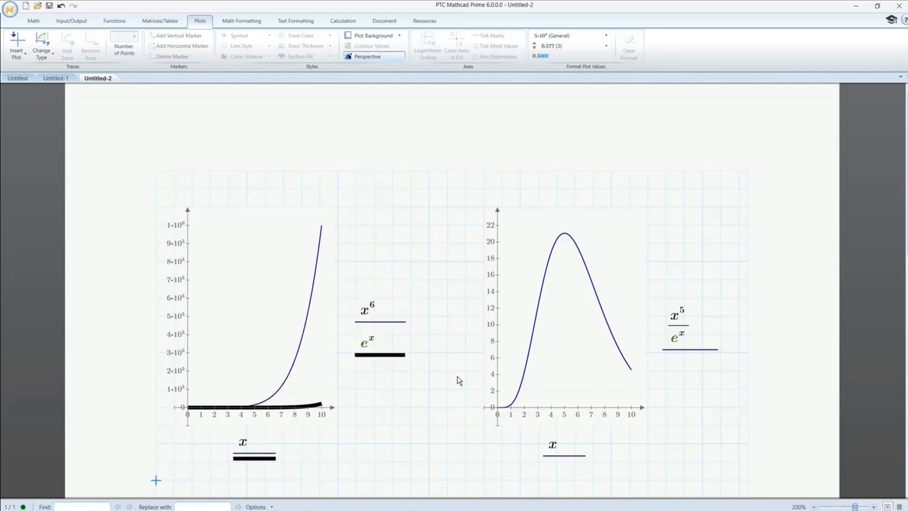
- Raise the exponent of x to 10 in the plot comparing the power with e^x
{"action": "left_click", "coordinate": [376, 310]}
{"action": "left_click", "coordinate": [377, 308]}
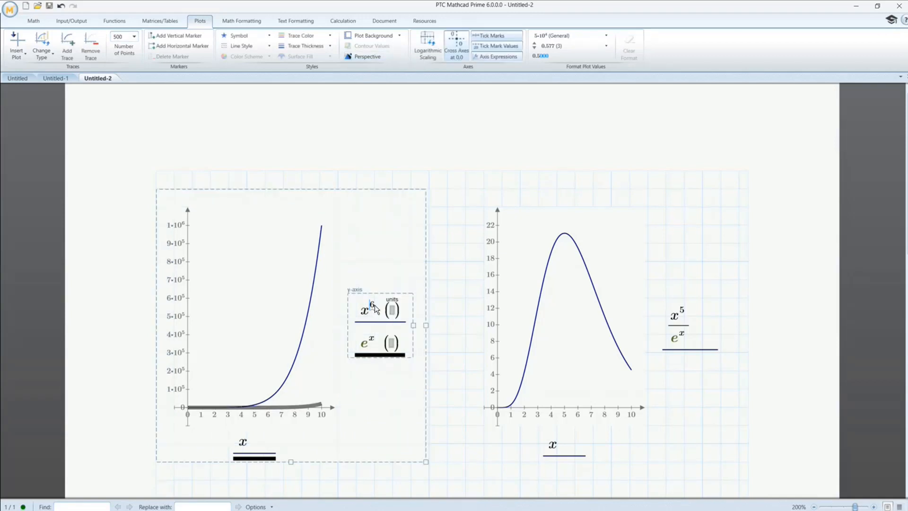
{"action": "key", "text": "BackSpace"}
{"action": "type", "text": "10"}
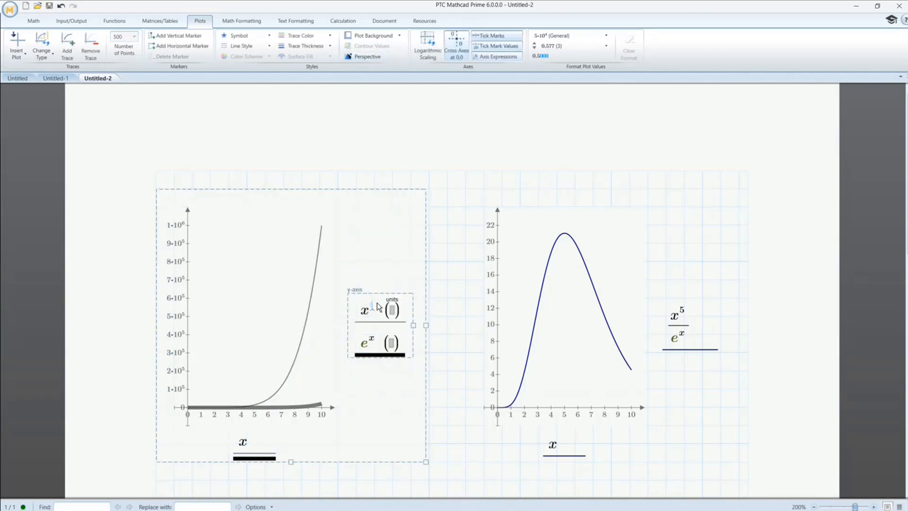
{"action": "key", "text": "Return"}
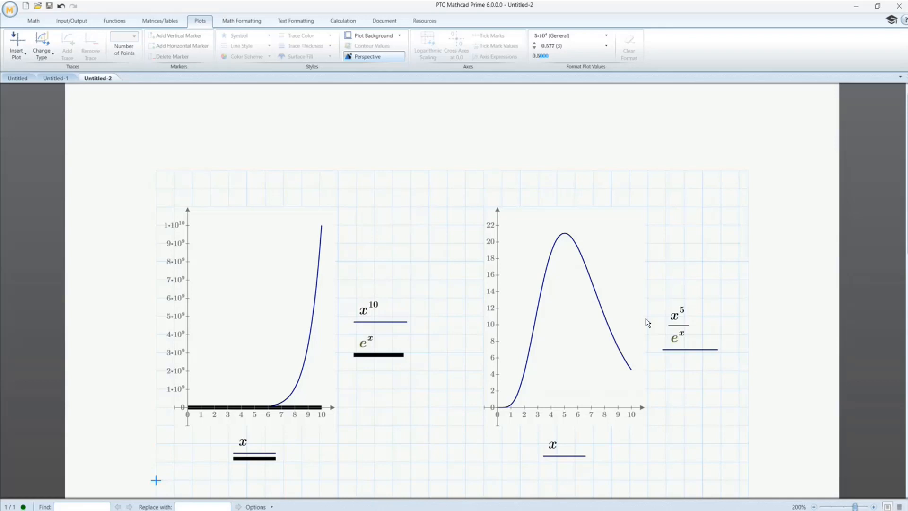
- Set the numerator of the ratio plot's y-axis expression to x^10, keeping e^x as the denominator
{"action": "left_click", "coordinate": [683, 313]}
{"action": "left_click", "coordinate": [682, 312]}
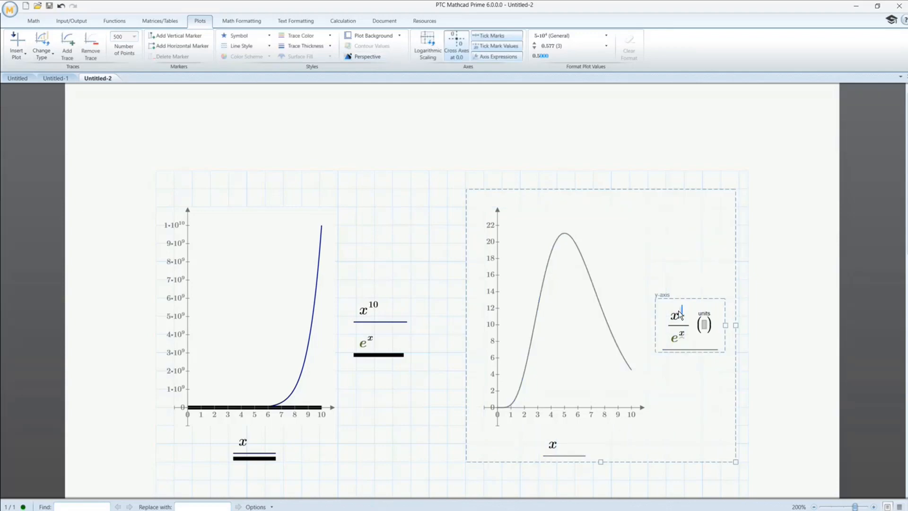
{"action": "key", "text": "BackSpace"}
{"action": "type", "text": "10"}
{"action": "key", "text": "Return"}
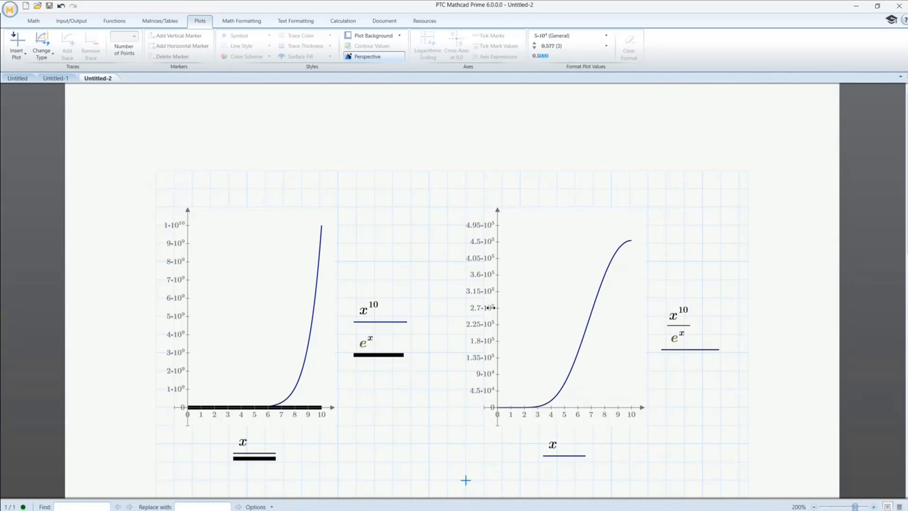
- Set the exponent of x to 50 in the plot that compares the power with e^x
{"action": "left_click", "coordinate": [377, 306]}
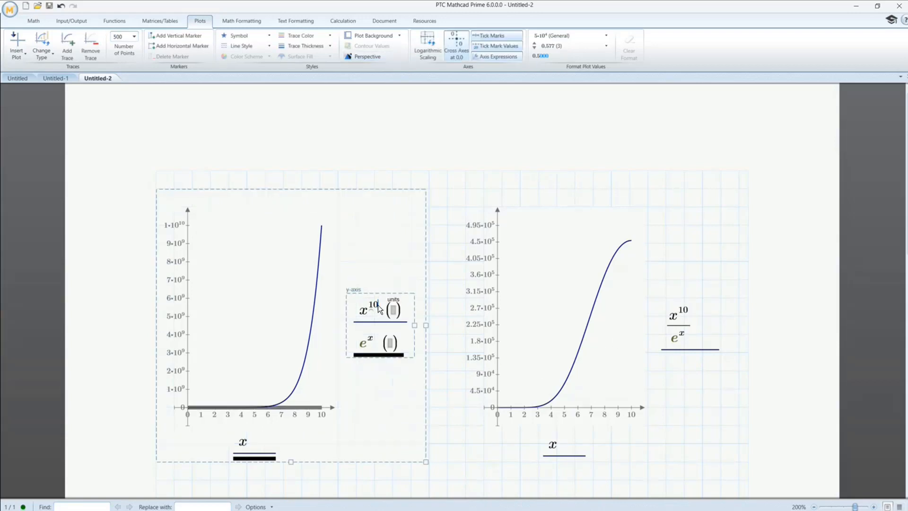
{"action": "key", "text": "BackSpace"}
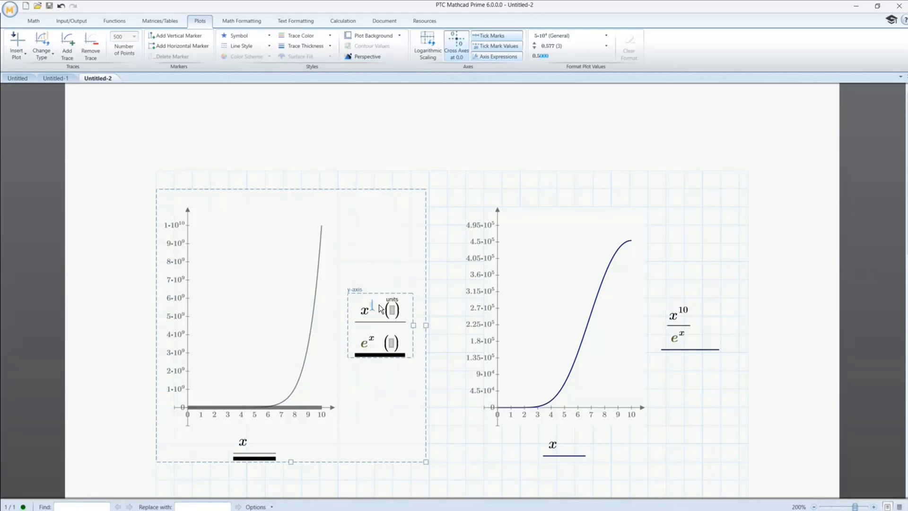
{"action": "type", "text": "50"}
{"action": "left_click", "coordinate": [157, 480]}
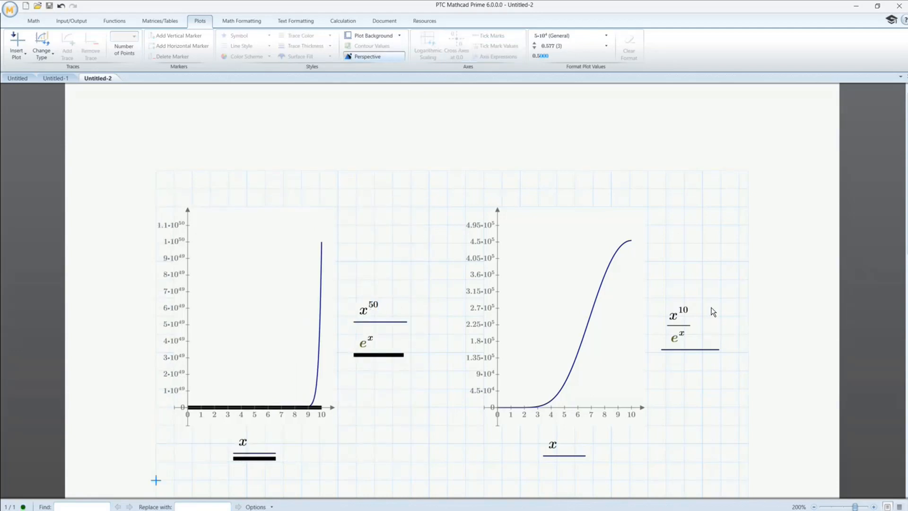
- Change the ratio plot's expression to x^50/e^x and minimize the worksheet window to return to the L'Hôpital slide
{"action": "left_click", "coordinate": [690, 316]}
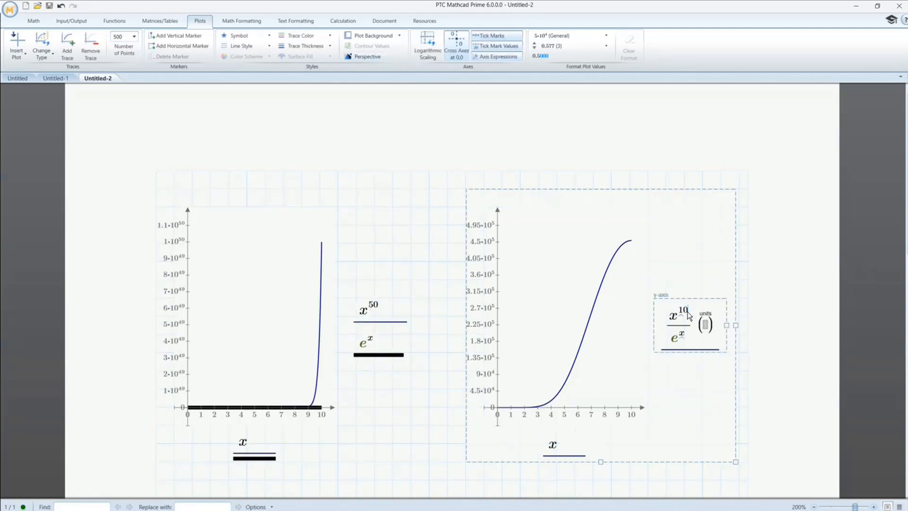
{"action": "key", "text": "ctrl+backslash"}
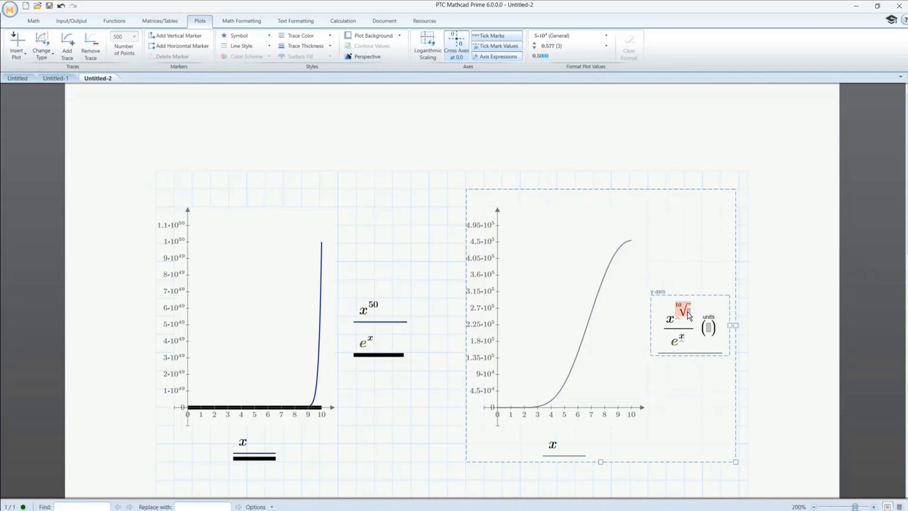
{"action": "key", "text": "BackSpace"}
{"action": "type", "text": "50"}
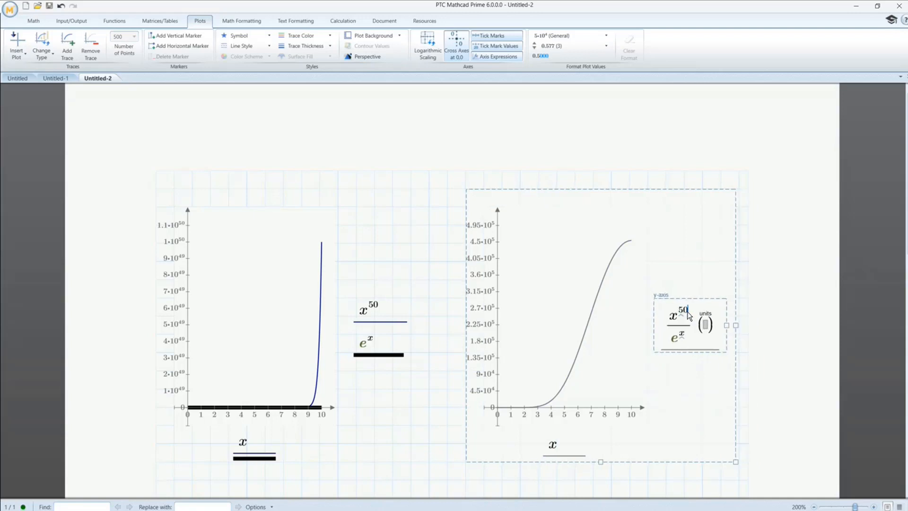
{"action": "key", "text": "Return"}
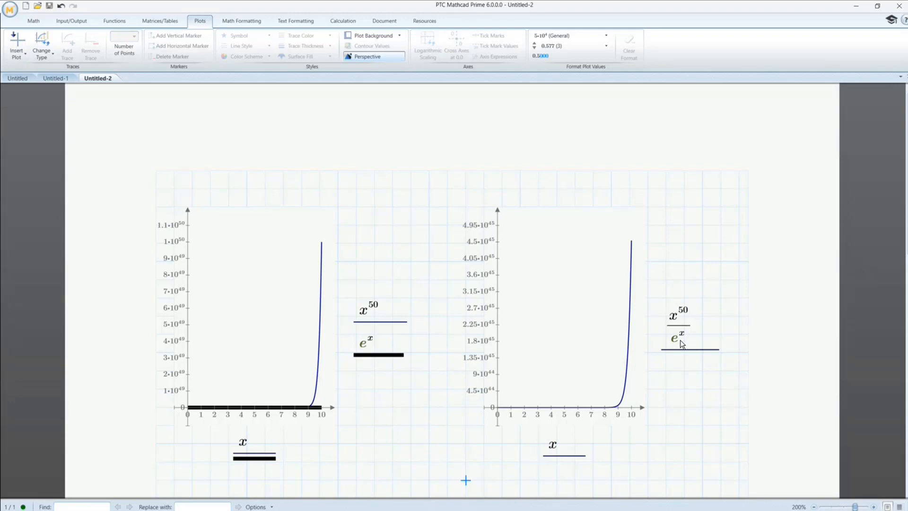
{"action": "left_click", "coordinate": [857, 10]}
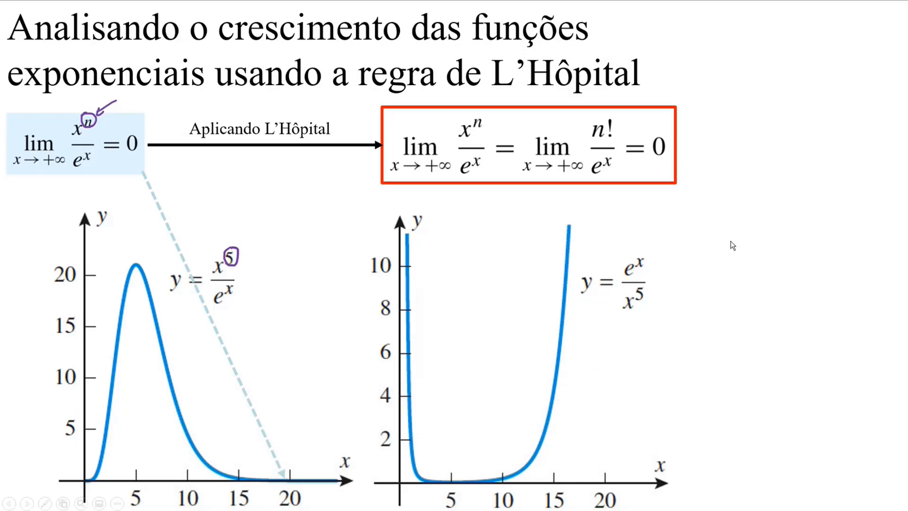